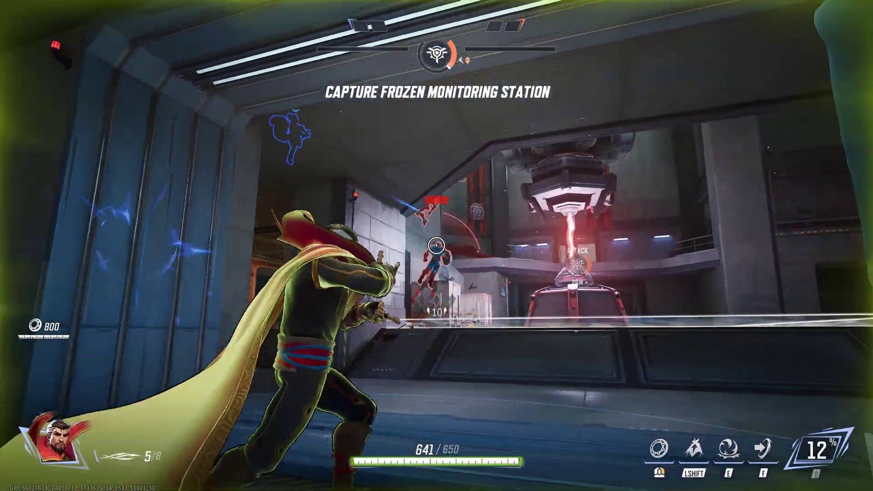
- Fight enemies at the Frozen Monitoring Station with gunfire, the E burst and F portal, then leave
left_click(437, 246)
left_click(436, 245)
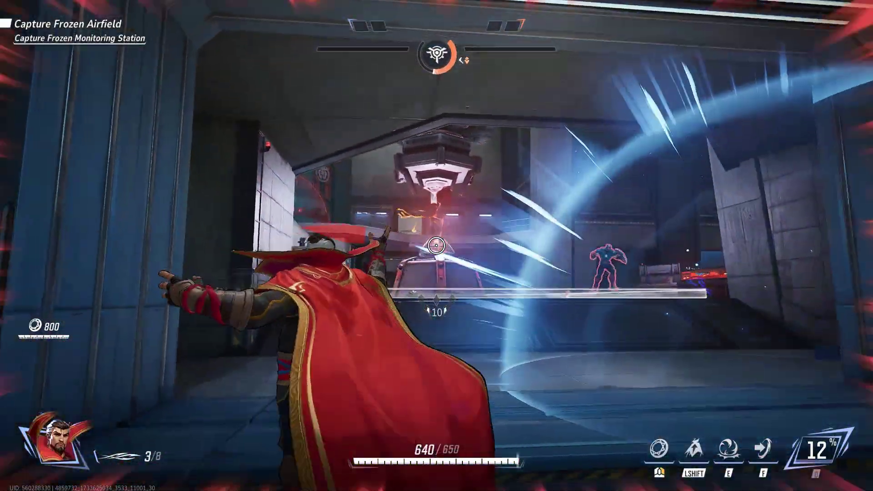
left_click(437, 246)
key("e")
left_click(436, 246)
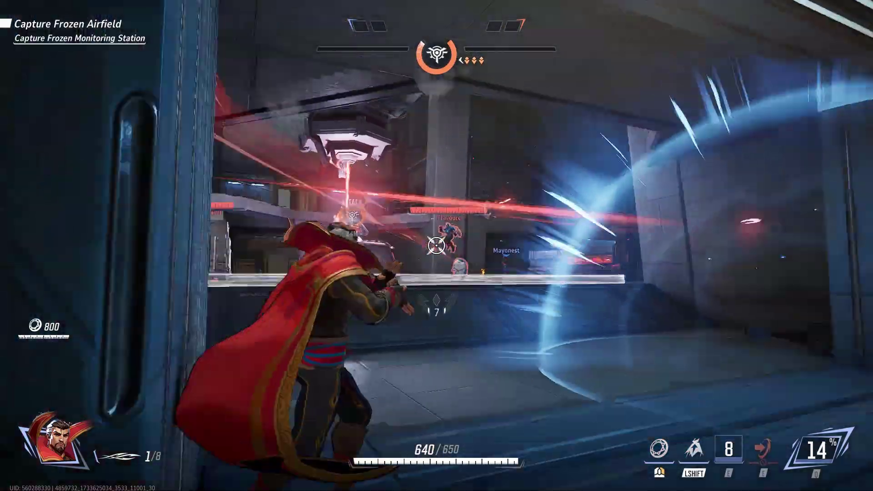
left_click(436, 246)
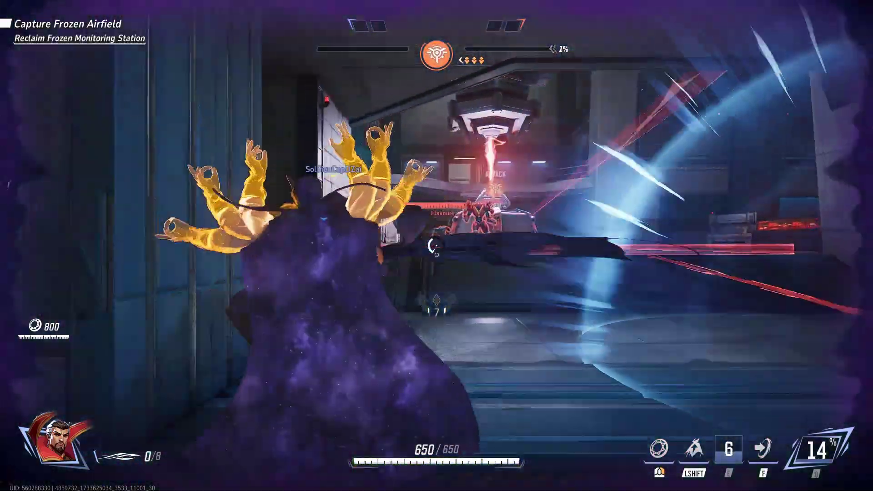
key("f")
left_click(436, 245)
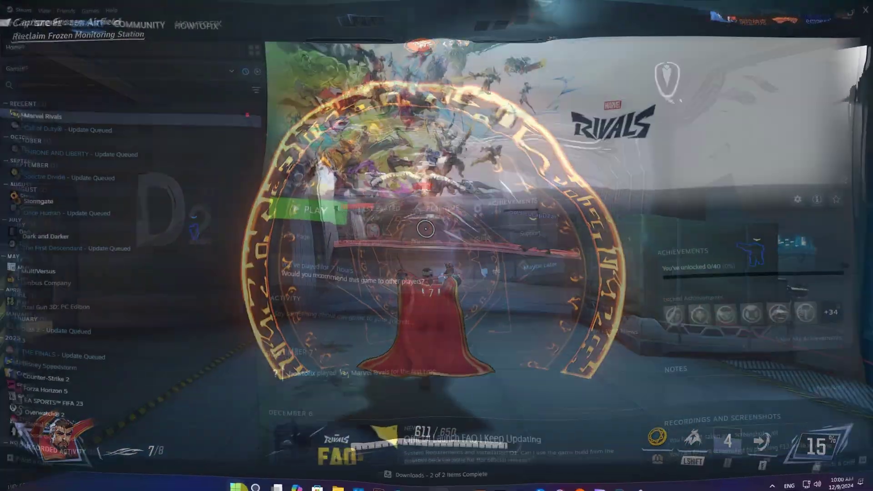
key("super")
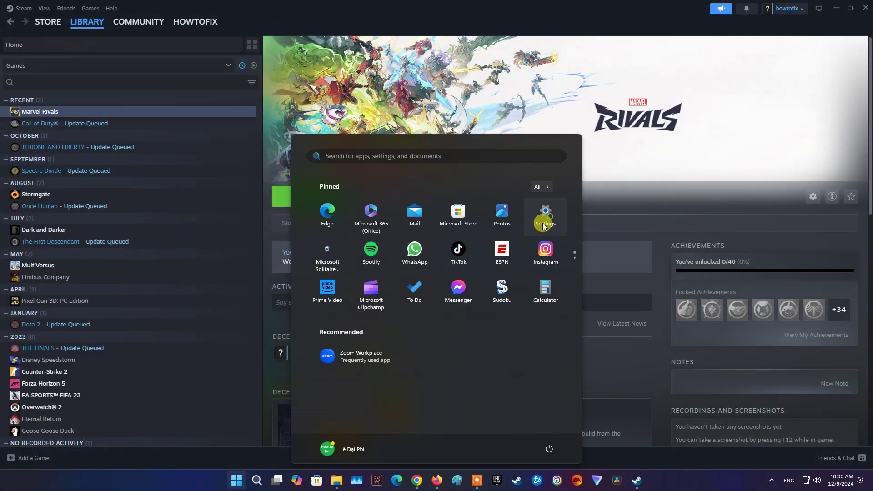
- Run a Windows Update check, starting the Defender security intelligence download, then minimize Settings
left_click(544, 223)
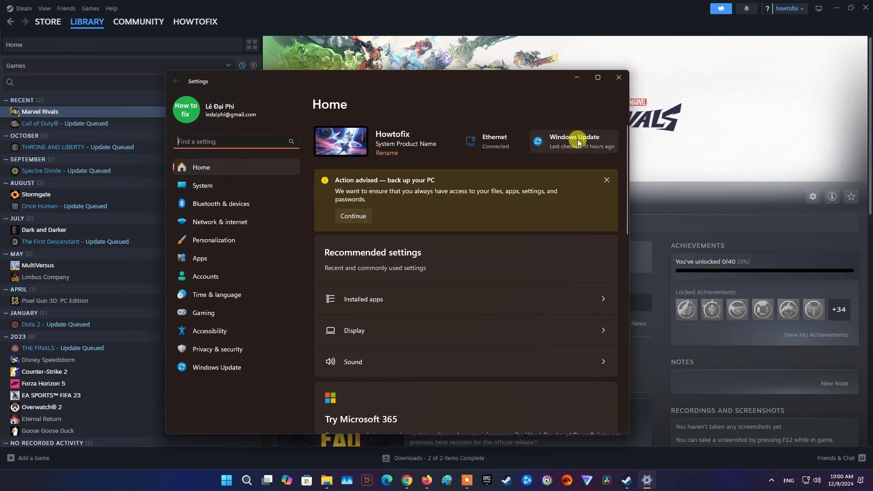
left_click(577, 139)
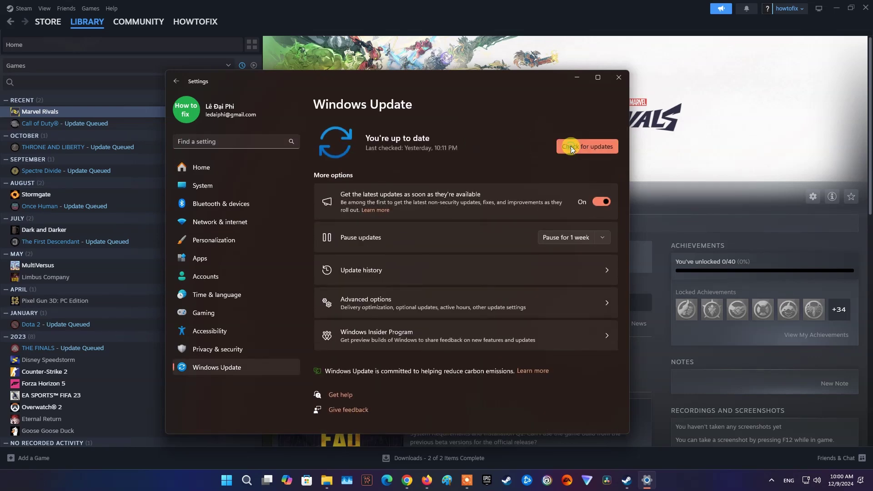
left_click(572, 148)
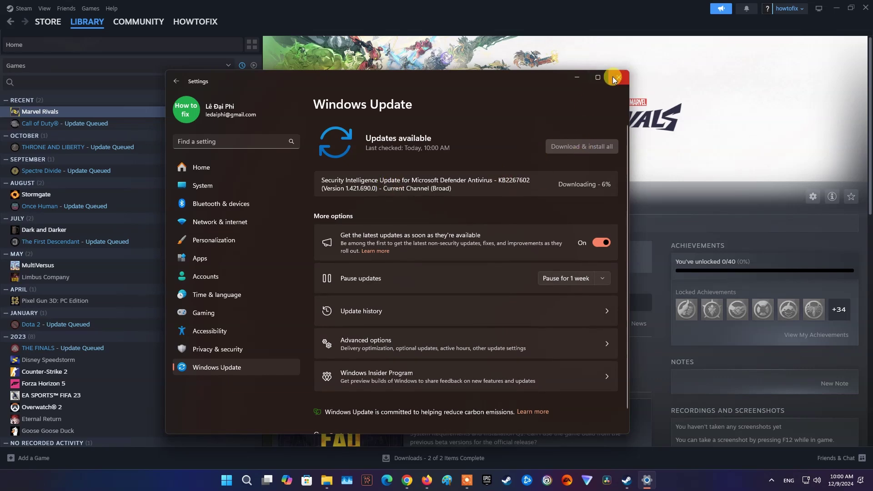
left_click(577, 77)
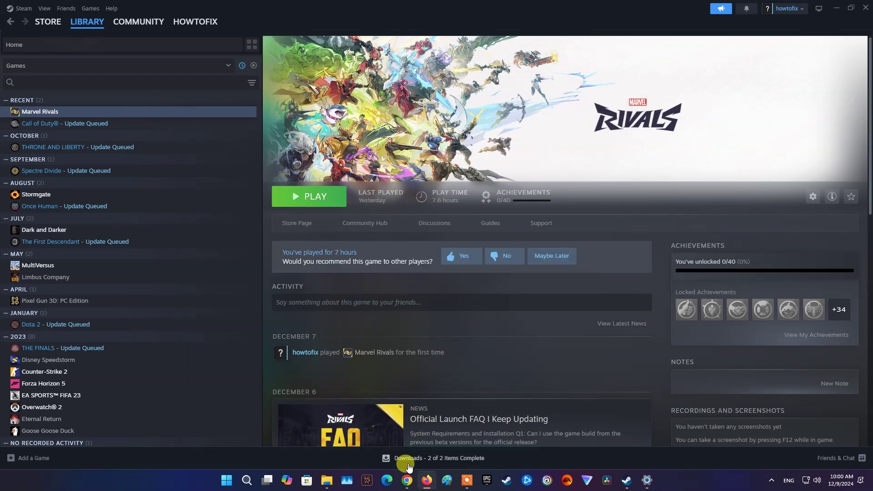
- Download the NVIDIA app installer NVIDIA_app_v11.0.1.184.exe and save it to Downloads
left_click(407, 480)
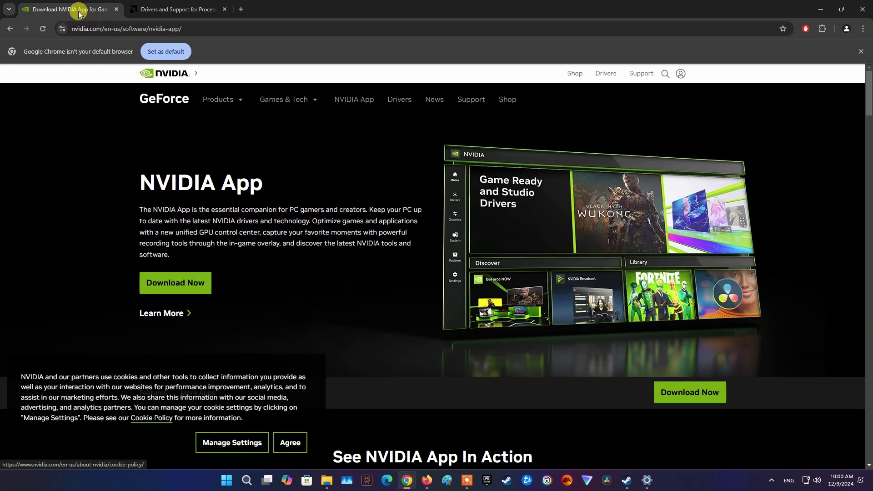
left_click(220, 25)
left_click(190, 8)
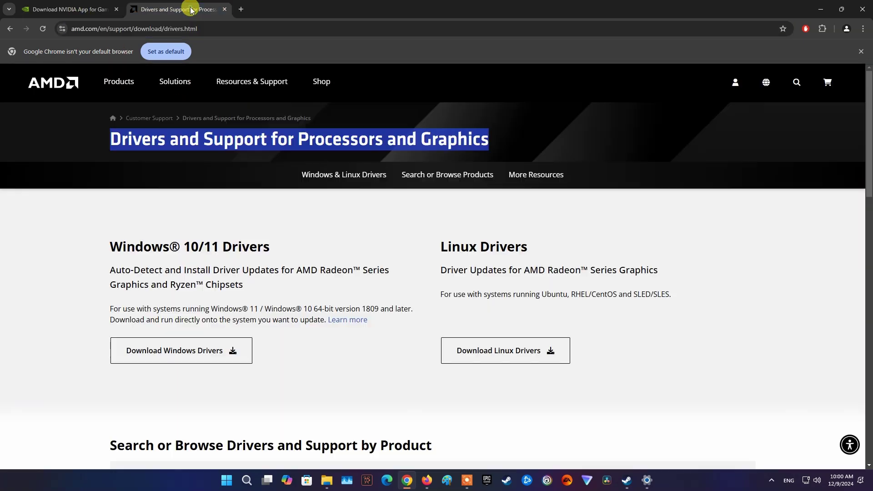
left_click(211, 26)
left_click(80, 8)
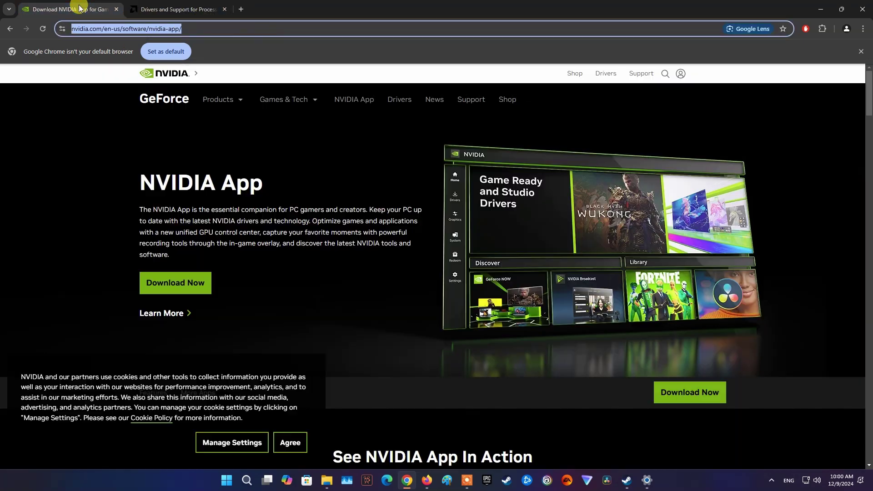
left_click(190, 284)
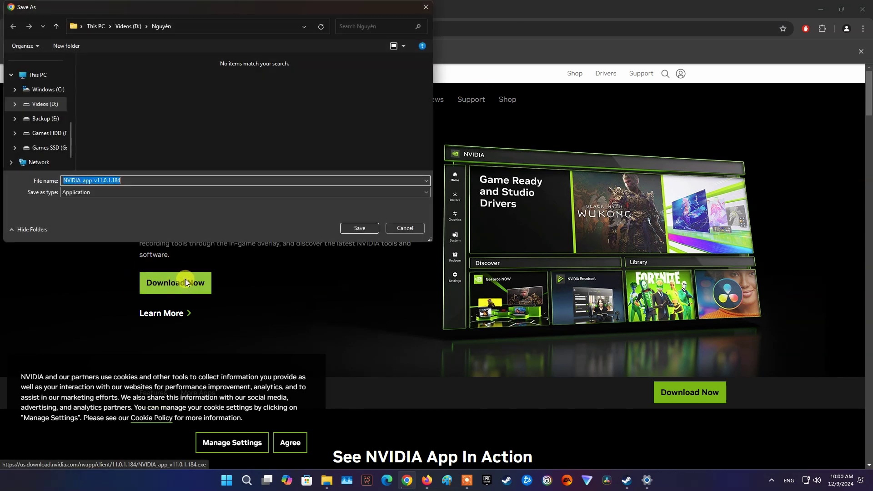
scroll(53, 110, "up", 3)
scroll(53, 109, "up", 3)
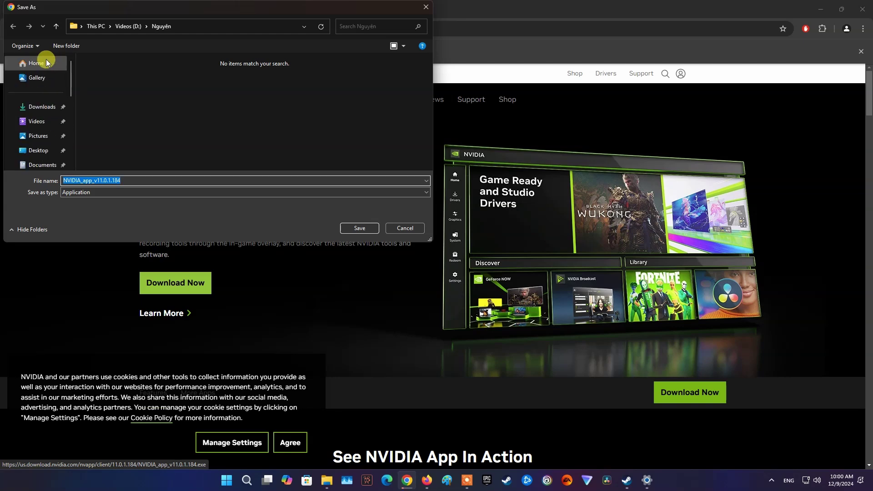
left_click(42, 106)
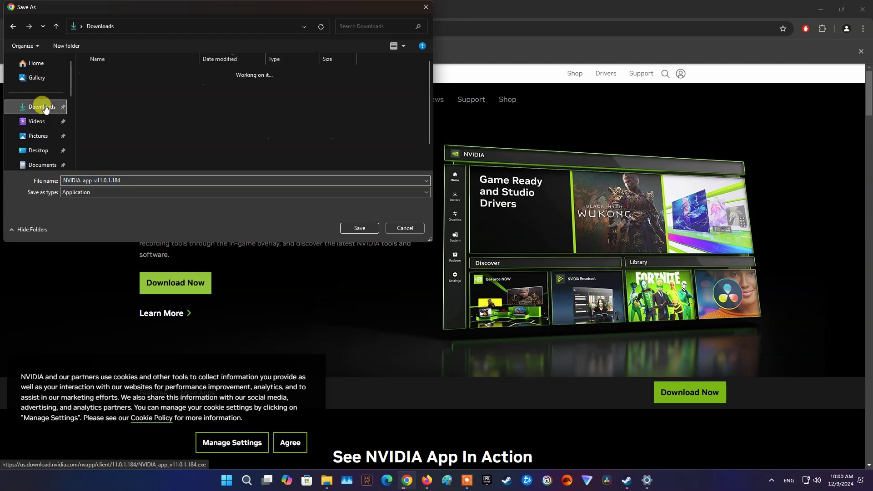
left_click(351, 226)
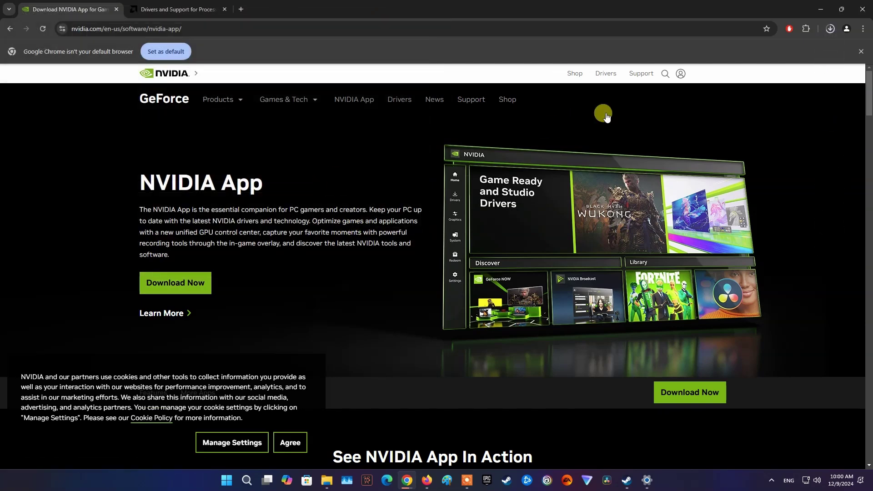
- Run NVIDIA_app_v11.0.1.184.exe from Chrome's downloads list and allow it to make changes
left_click(828, 29)
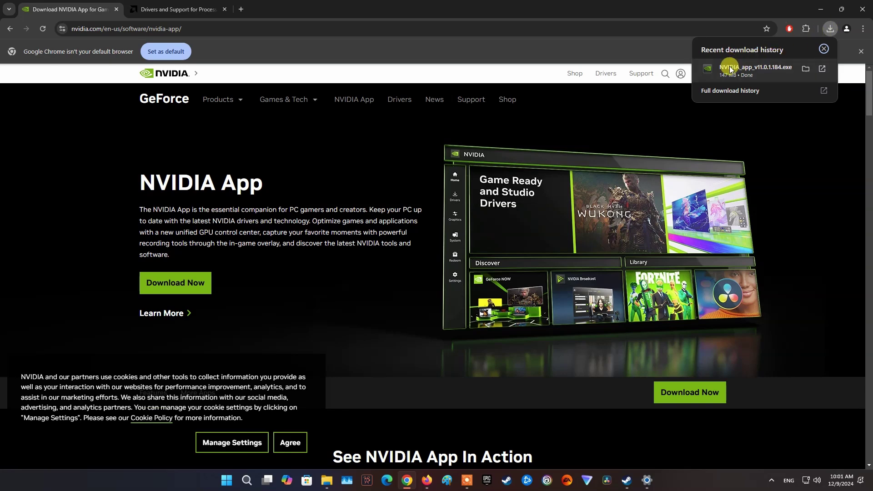
left_click(755, 68)
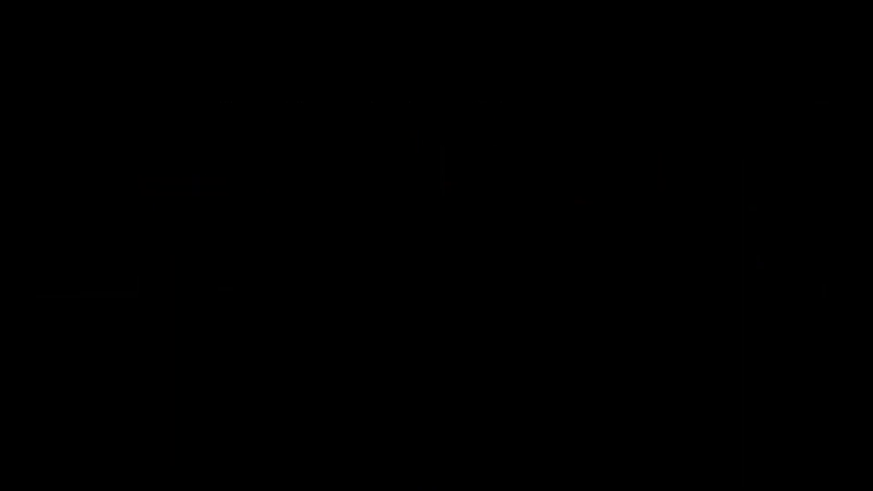
left_click(415, 322)
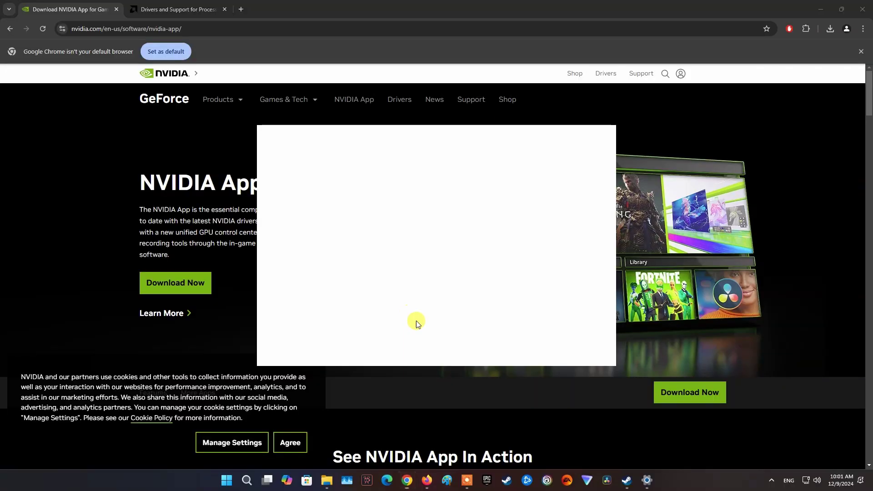
- Install NVIDIA app 11.0.1 by accepting the license, then dismiss its Release Highlights
left_click(816, 9)
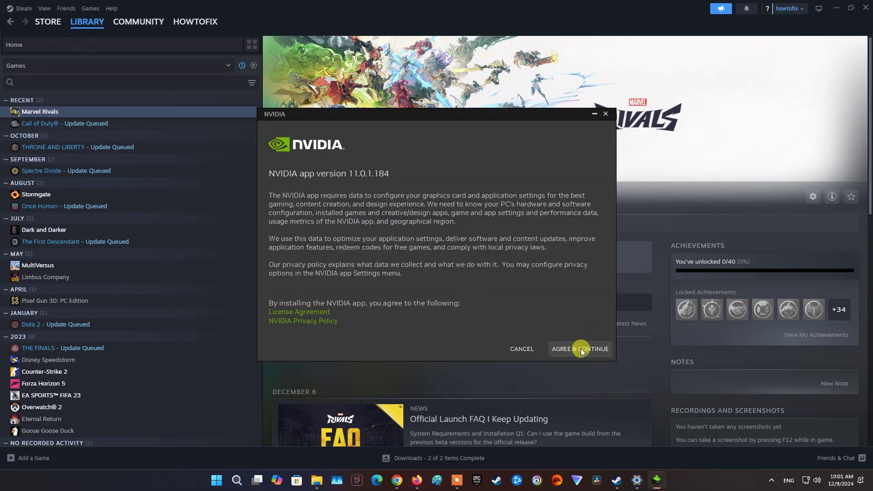
left_click(580, 348)
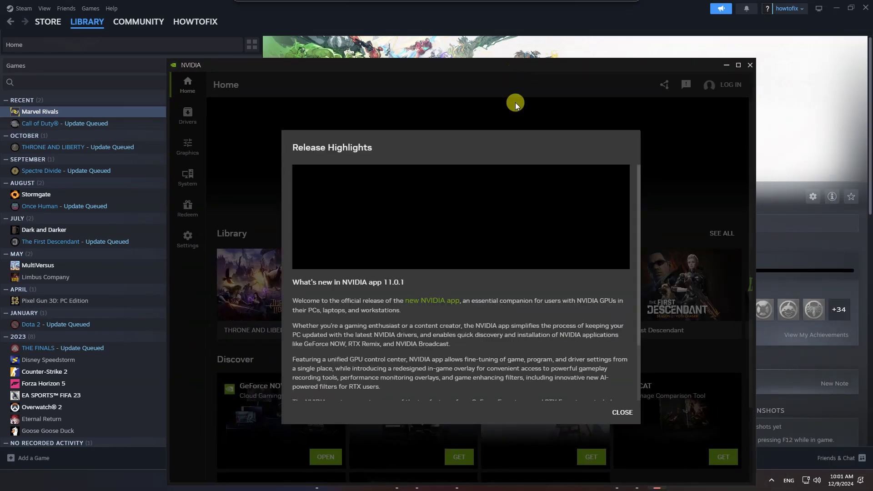
left_click(620, 412)
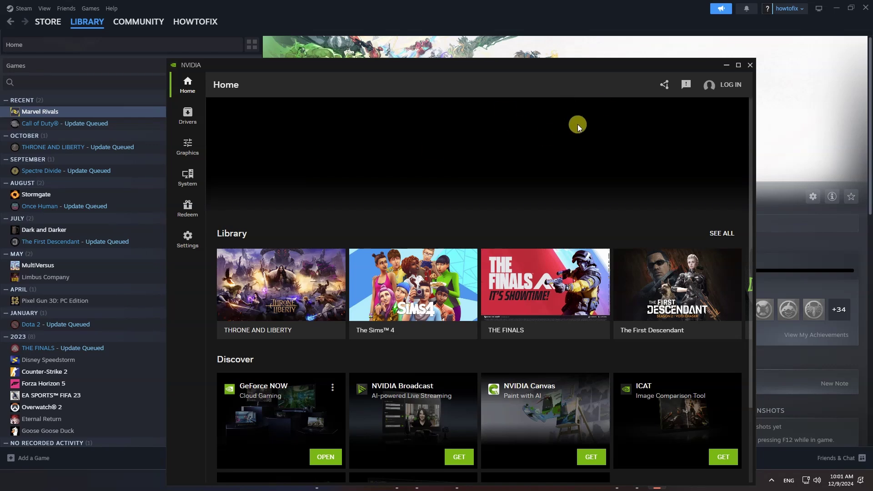
- Download Game Ready Driver 566.36 and start a clean custom install with only the graphics driver
left_click(187, 117)
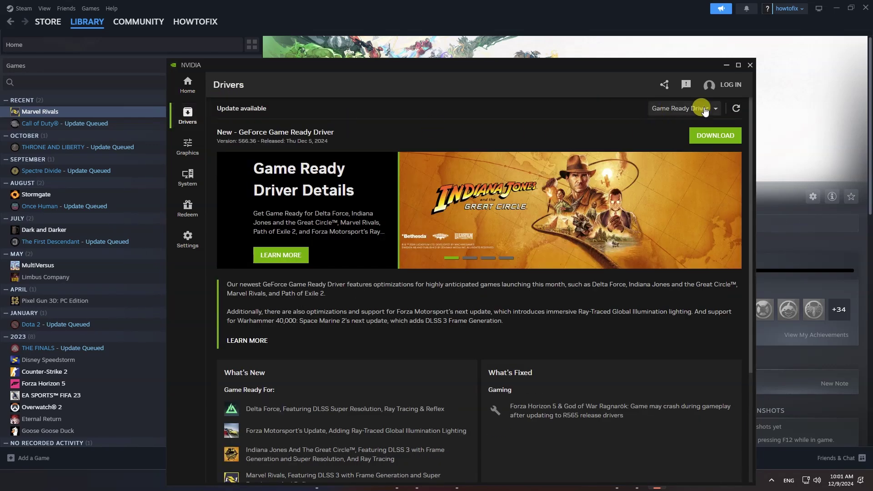
left_click(715, 110)
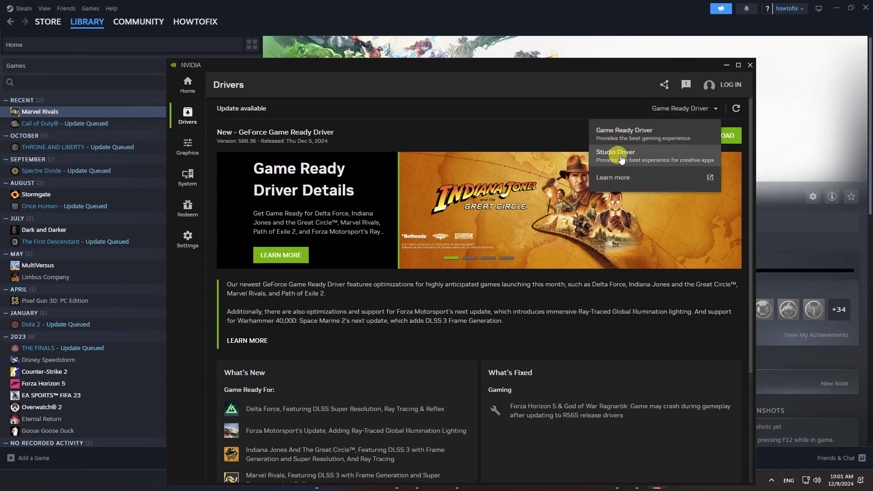
left_click(626, 133)
left_click(715, 135)
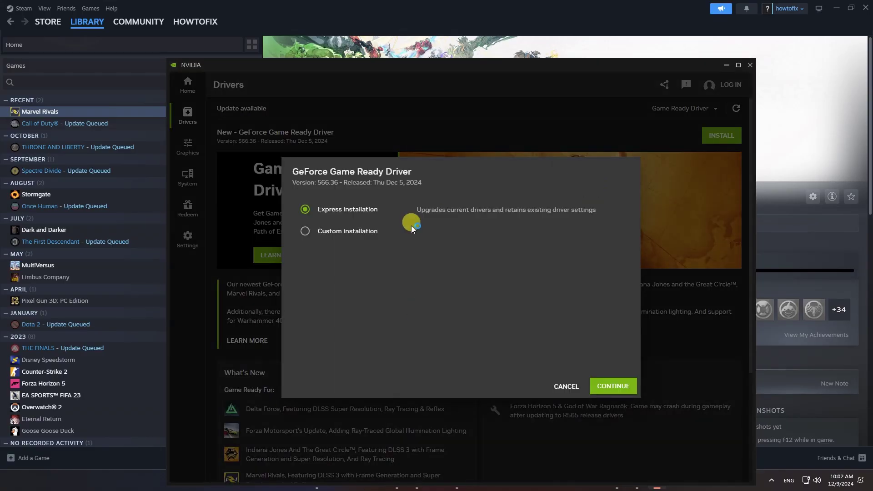
left_click(305, 232)
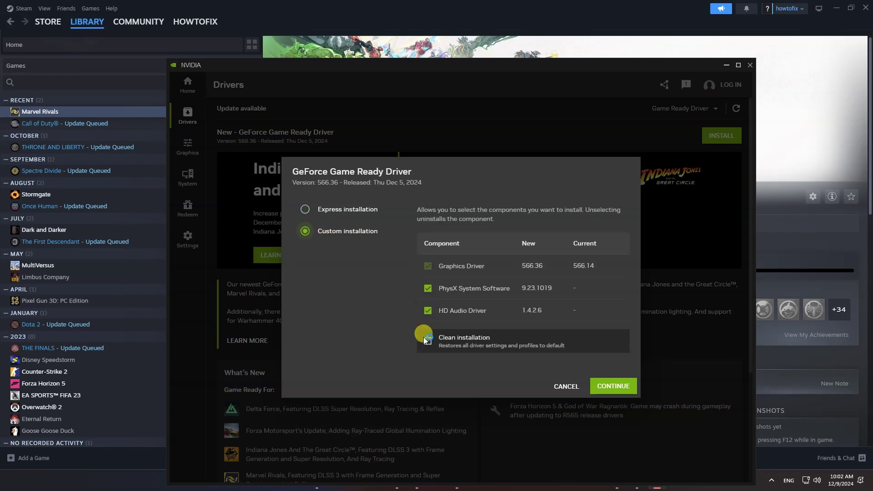
left_click(428, 288)
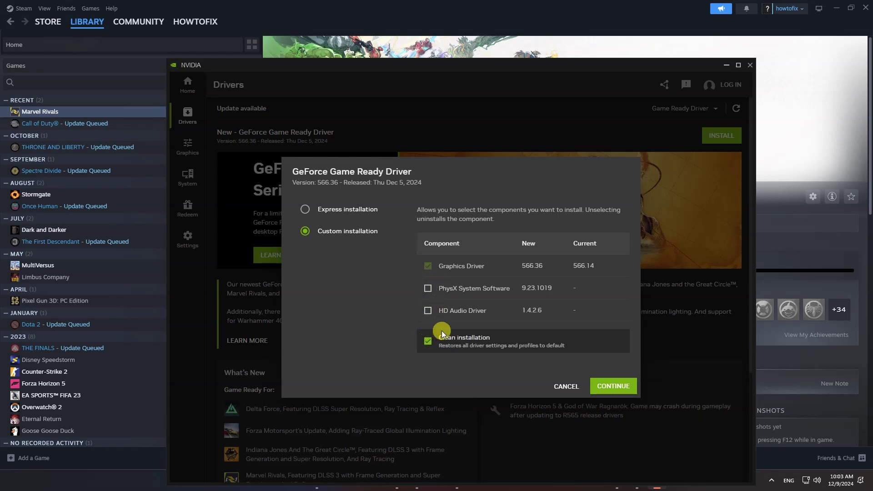
left_click(623, 385)
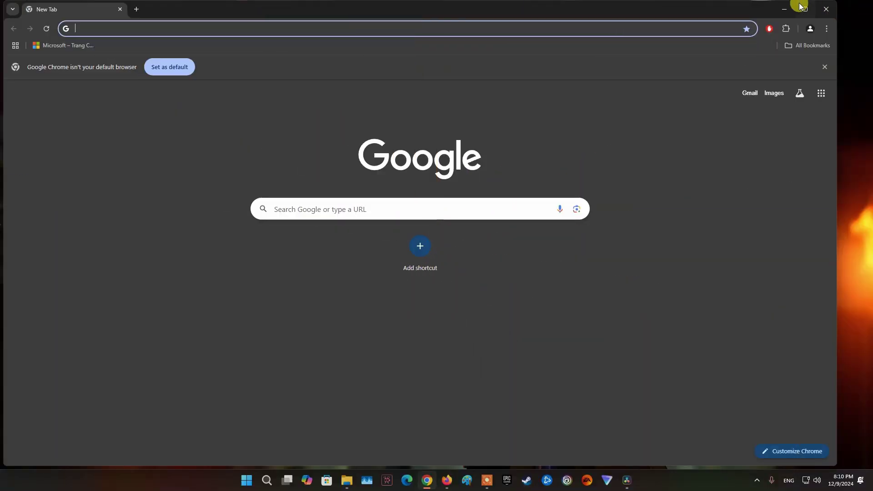
left_click(802, 6)
- Load the Microsoft Learn Visual C++ Redistributable page from the pasted URL and find the download table
left_click(308, 27)
type("https://learn.microsoft.com/en-us/cpp/windows/latest-supported-vc-redist?view=msvc-170")
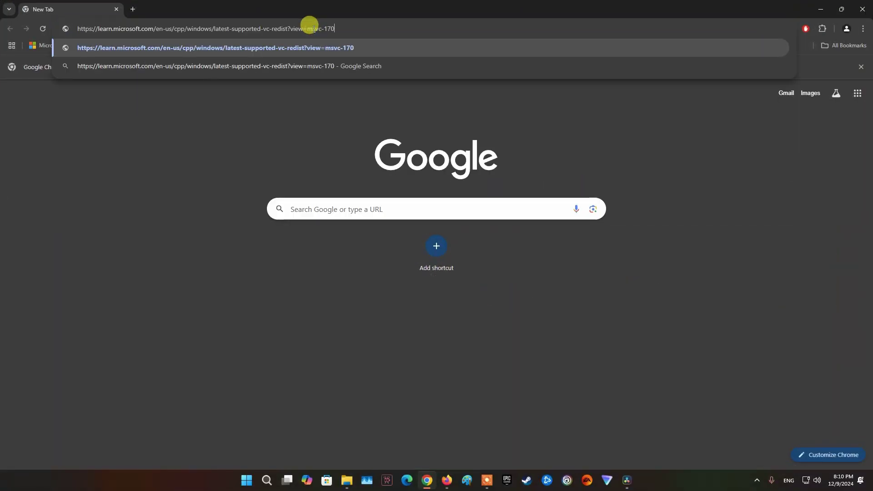
key("Return")
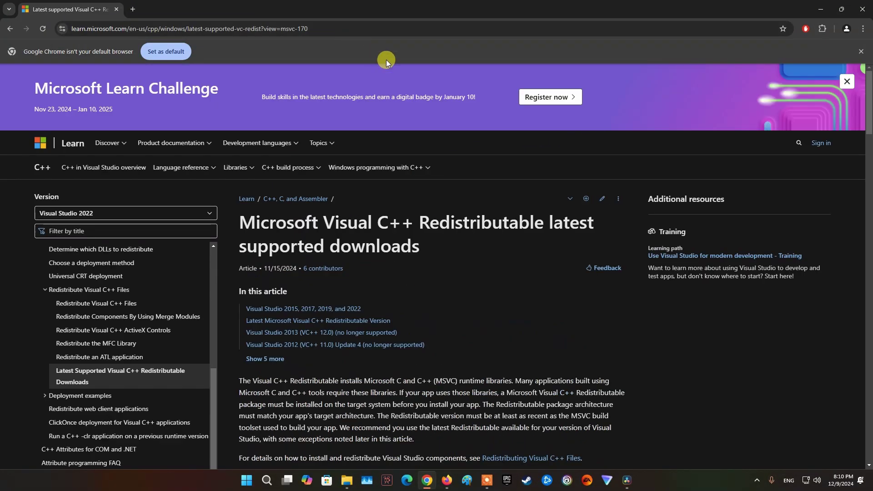
scroll(400, 227, "down", 4)
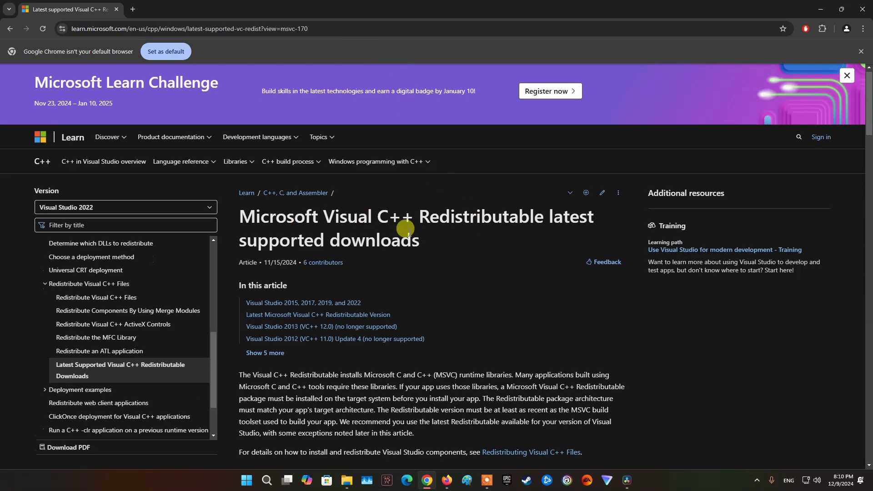
scroll(399, 227, "down", 1)
left_click_drag(237, 253, 553, 249)
scroll(541, 251, "down", 4)
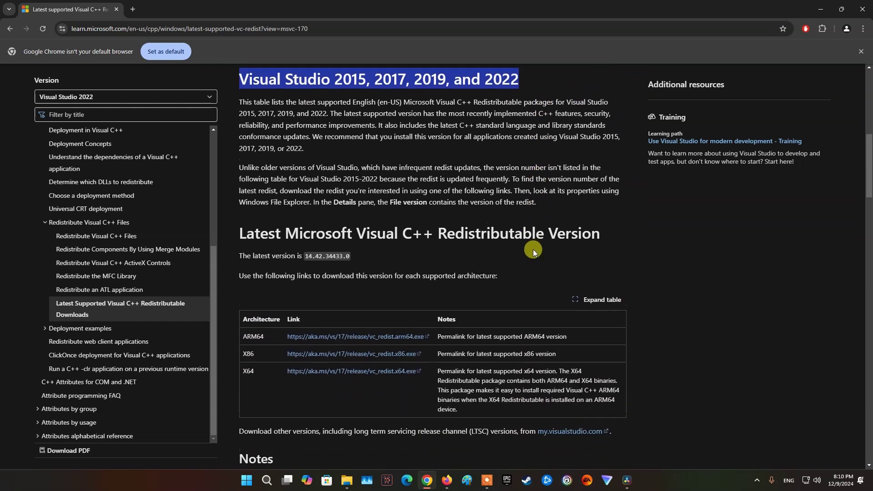
scroll(535, 251, "down", 1)
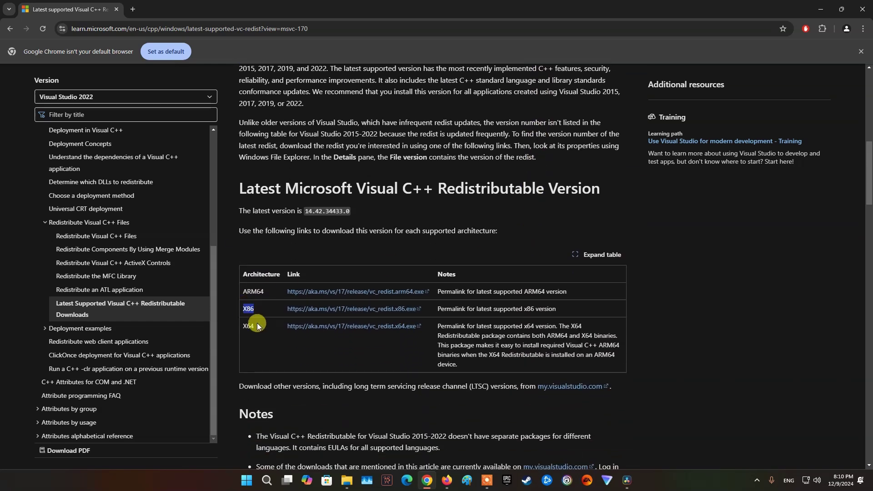
double_click(244, 324)
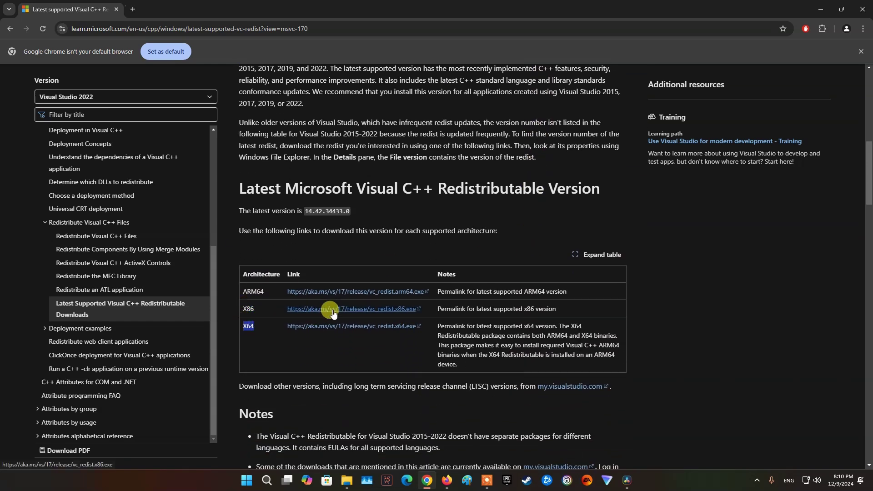
- Save the x86 and x64 VC++ redistributable installers to the Downloads folder
left_click(333, 313)
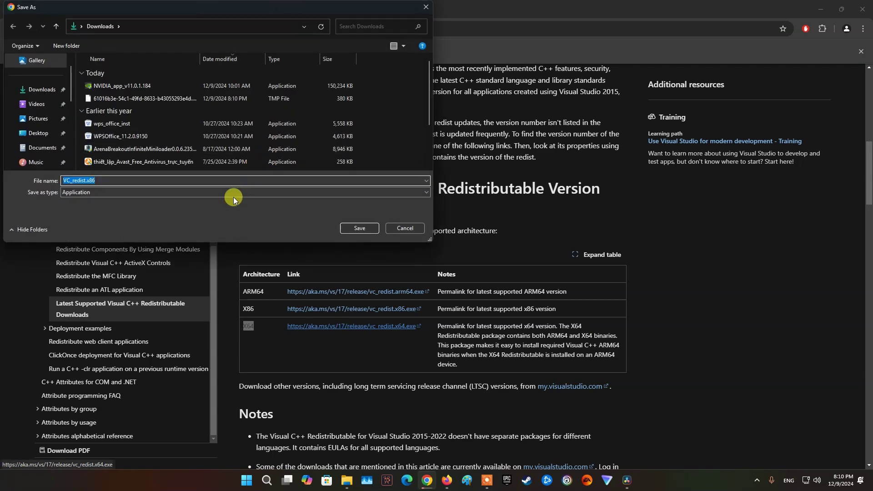
left_click(44, 90)
left_click(370, 224)
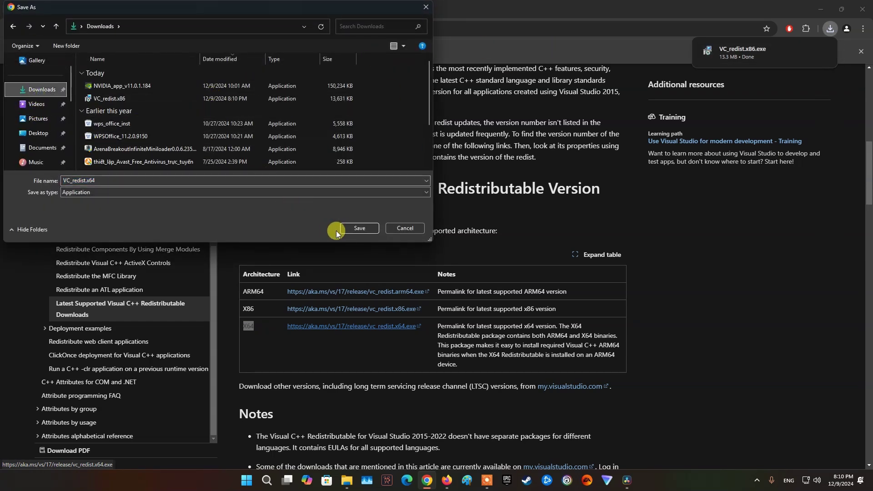
left_click(352, 228)
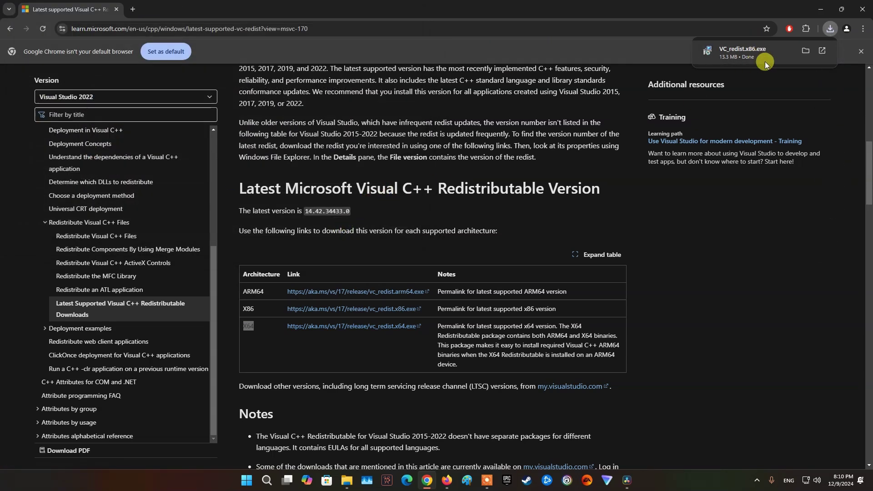
left_click(806, 53)
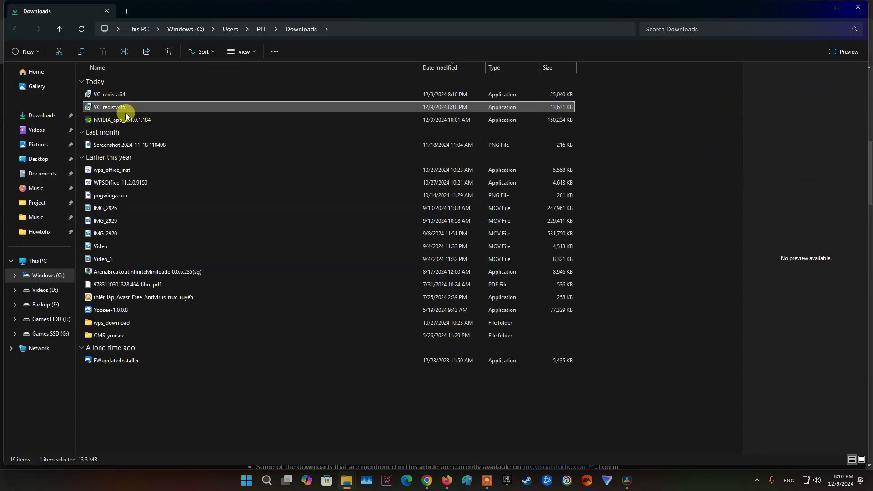
- Launch VC_redist.x86 from Downloads, which reports 14.42.34433 already installed, and close it
right_click(122, 109)
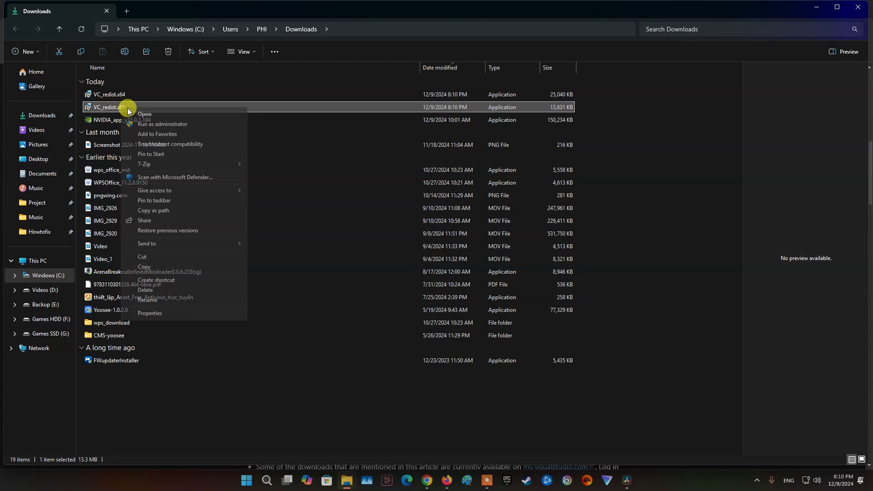
left_click(141, 117)
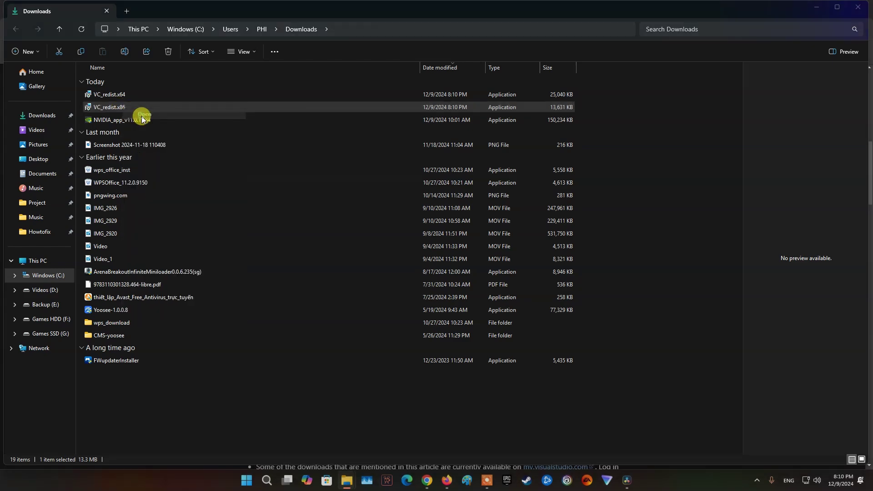
left_click(318, 288)
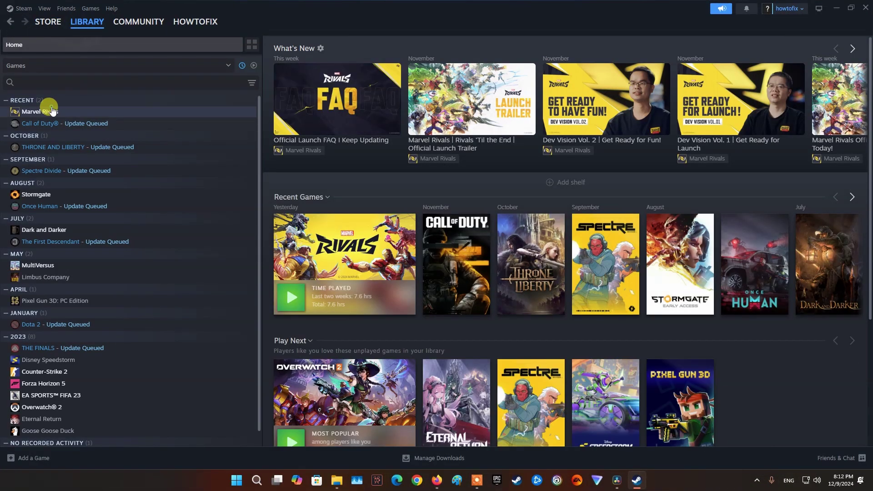
- Start verifying the integrity of Marvel Rivals' game files from its Installed Files properties
right_click(51, 110)
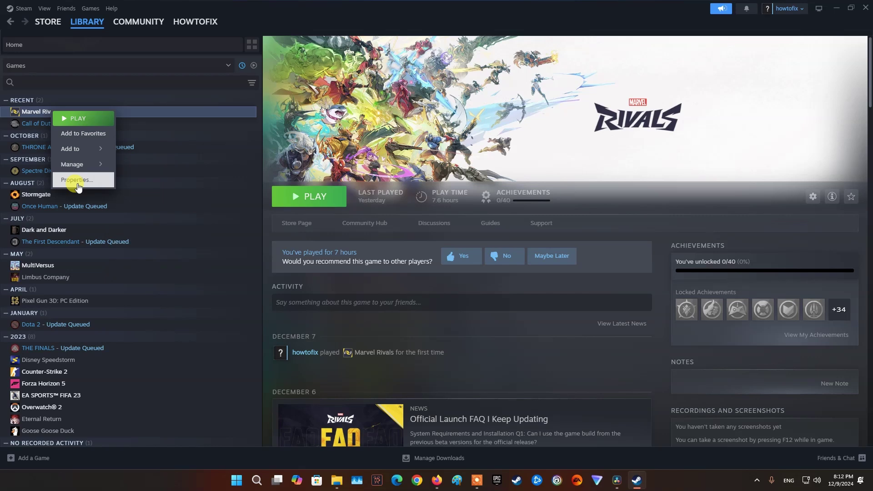
left_click(76, 180)
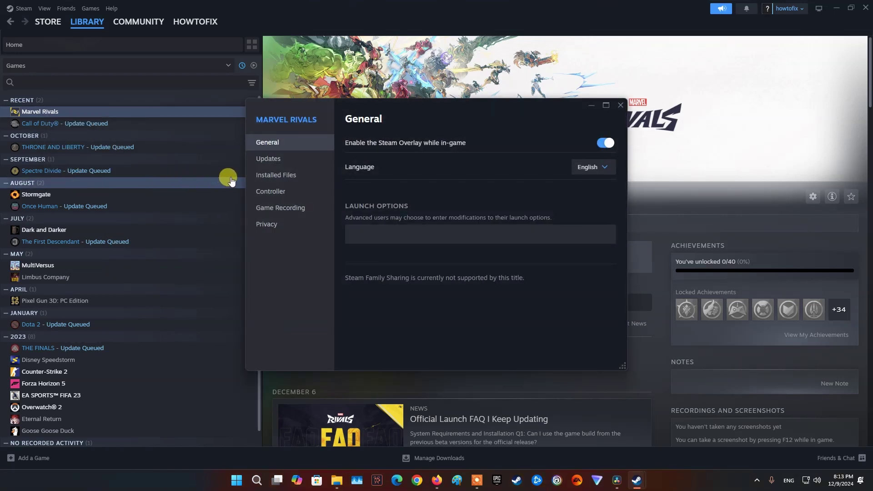
left_click(288, 179)
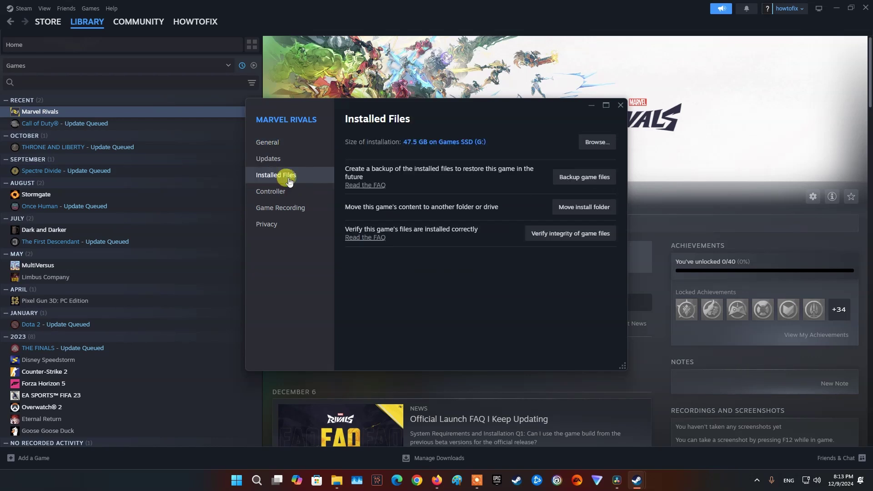
left_click(562, 232)
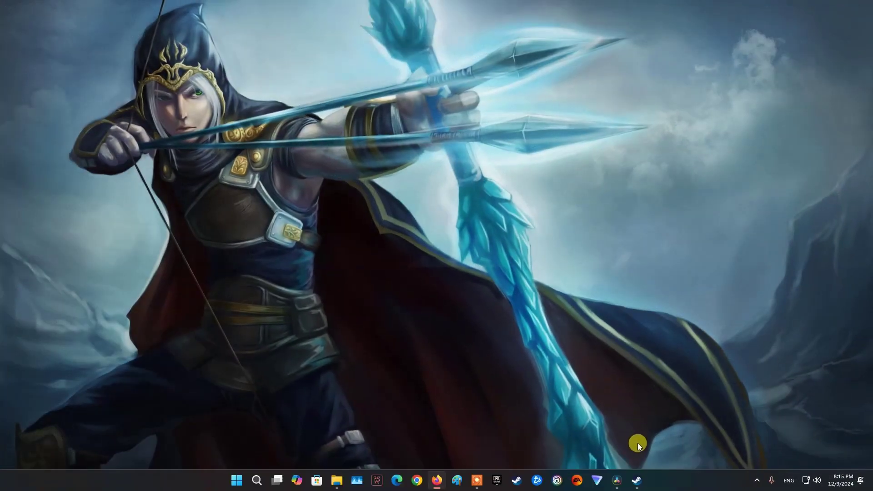
mouse_move(639, 480)
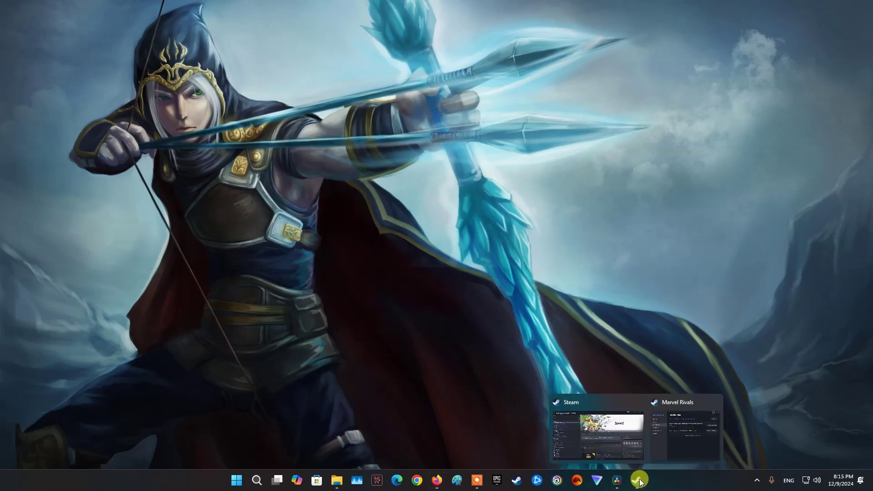
left_click(677, 433)
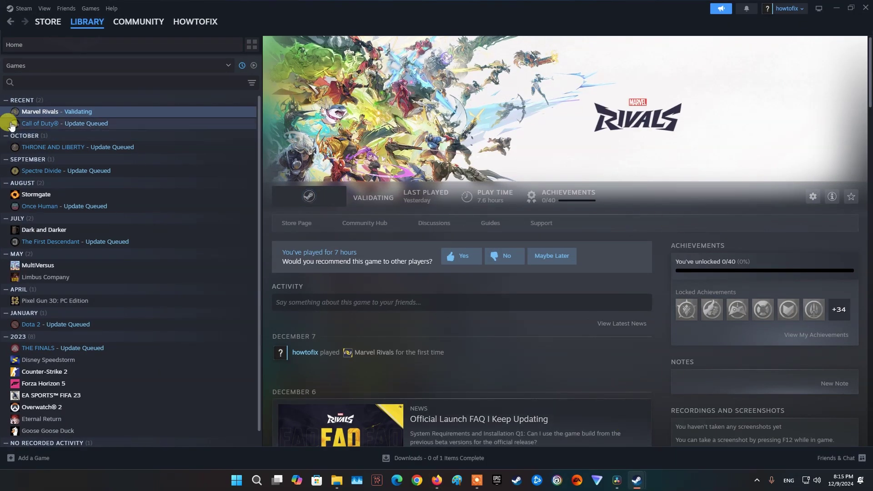
right_click(62, 112)
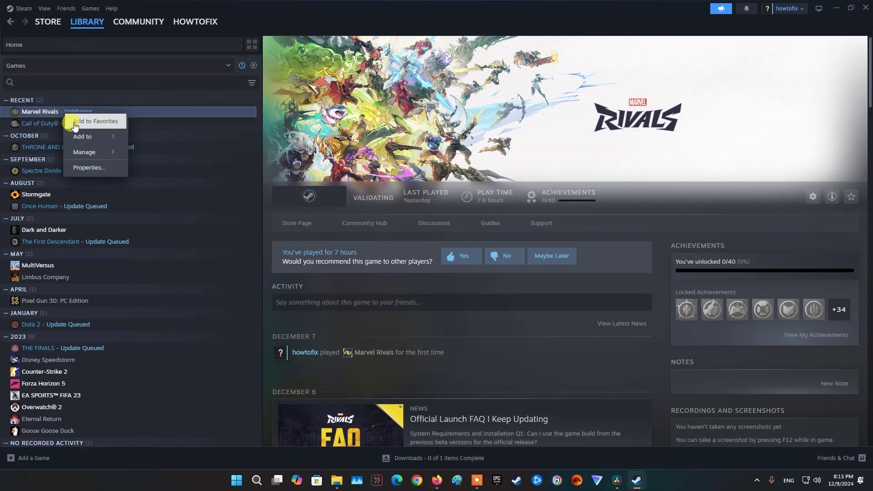
- Turn off 'Enable the Steam Overlay while in-game' in Marvel Rivals' General properties
mouse_move(87, 156)
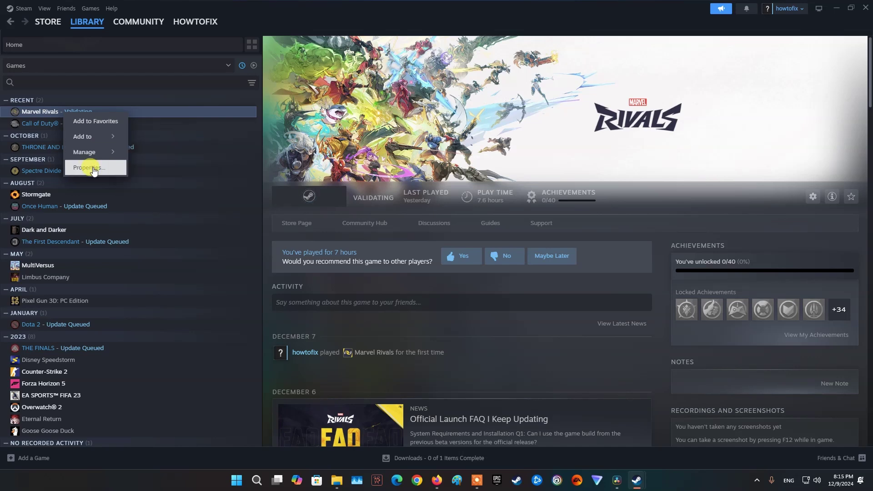
left_click(93, 168)
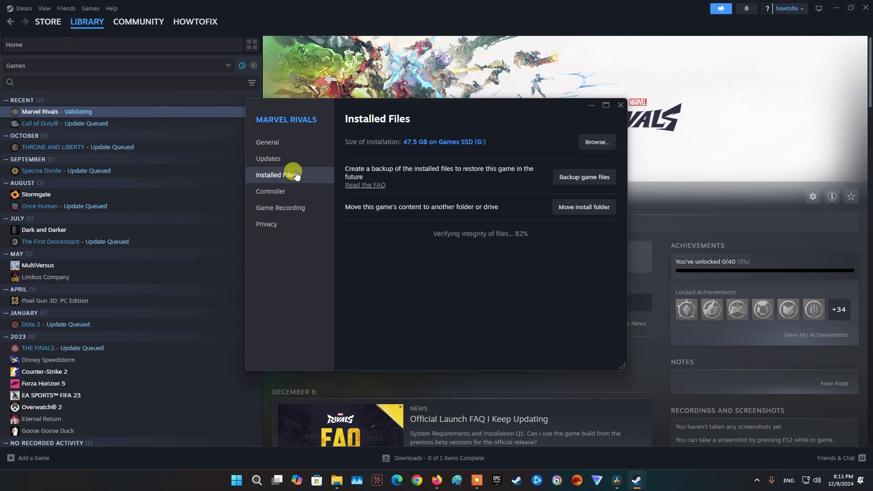
left_click(269, 148)
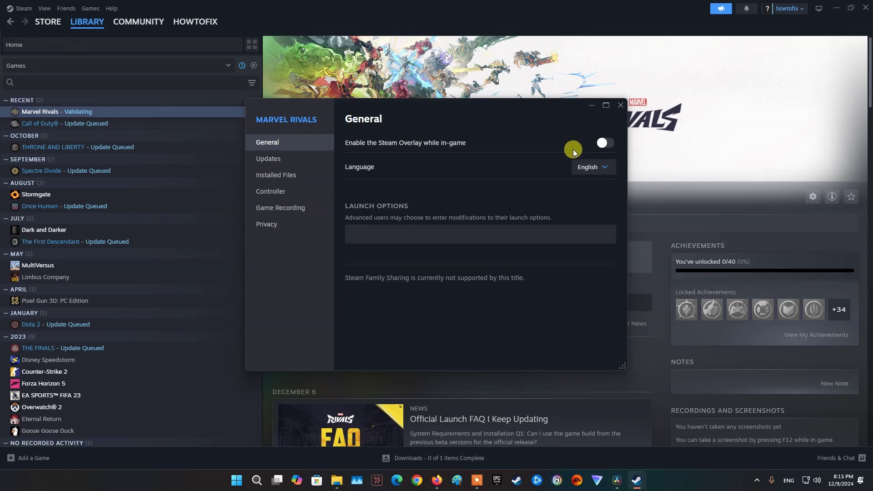
left_click(257, 480)
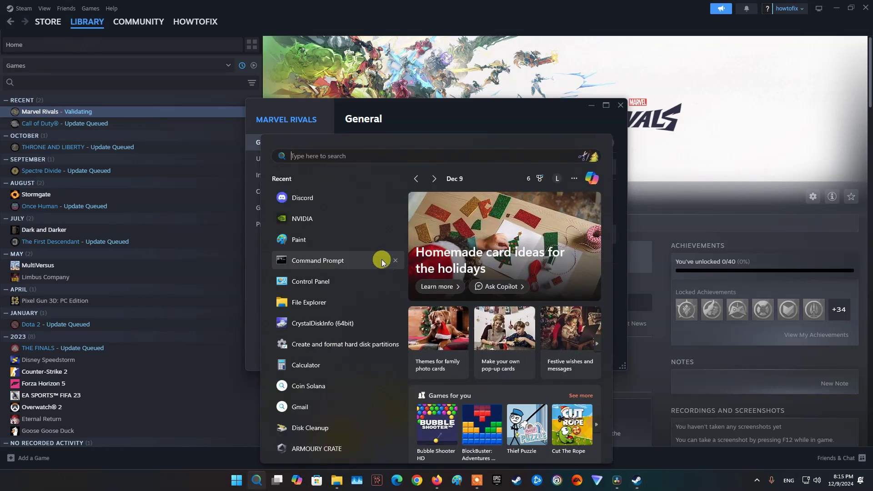
- Launch Discord, switch off its in-game overlay under Game Overlay settings, then minimize it
left_click(314, 202)
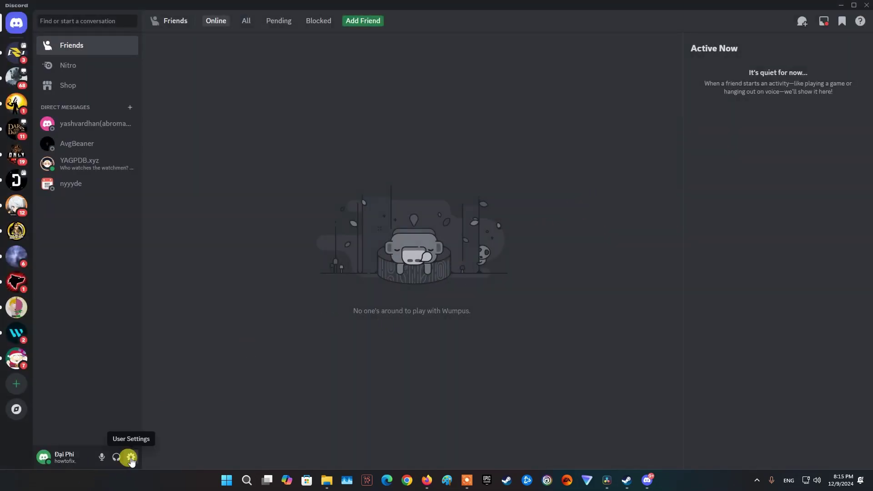
left_click(131, 458)
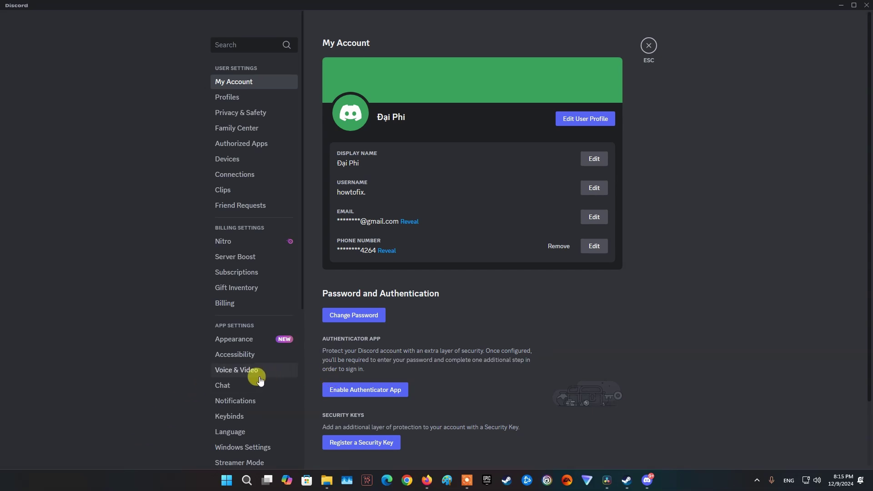
scroll(255, 376, "down", 2)
scroll(251, 356, "down", 3)
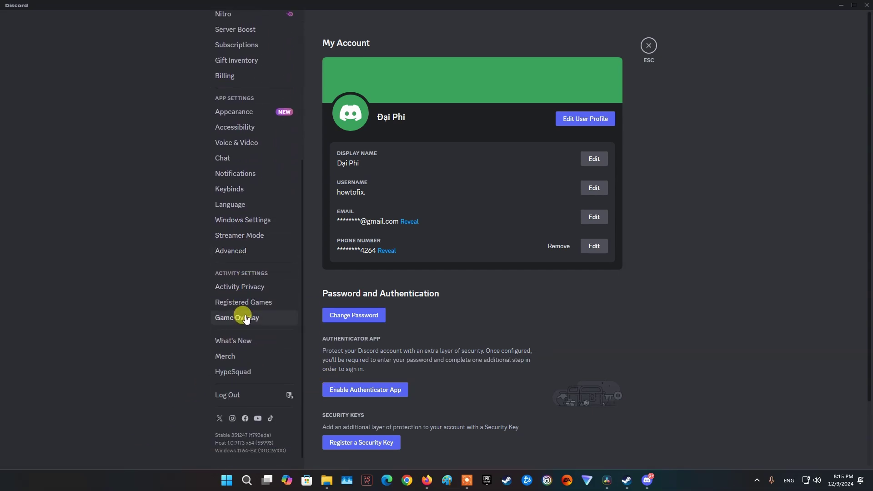
left_click(246, 319)
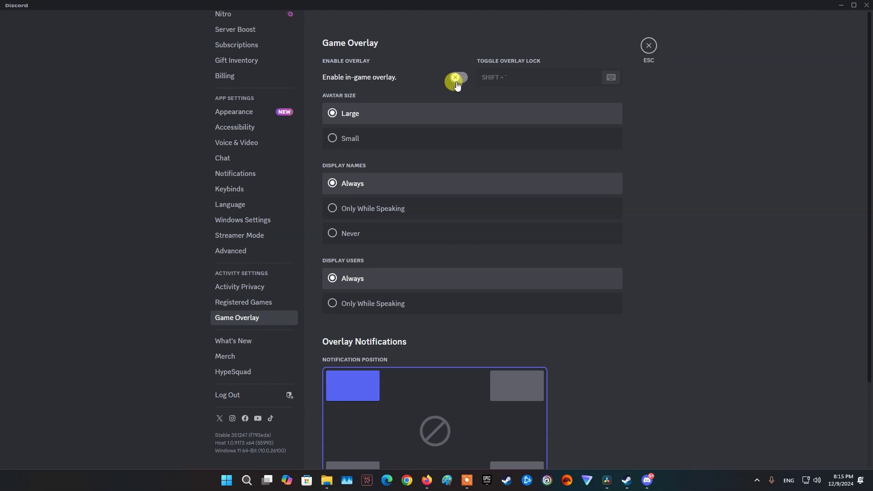
left_click(838, 10)
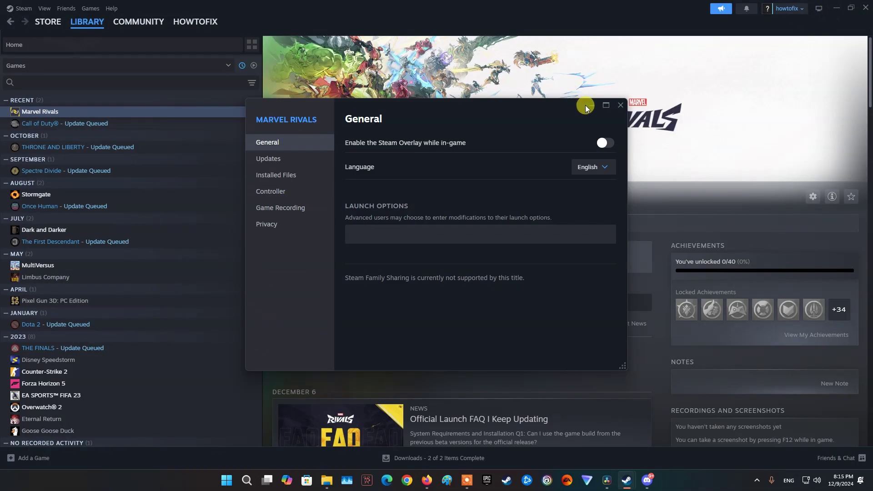
- Switch off the NVIDIA overlay in NVIDIA App settings
left_click(756, 480)
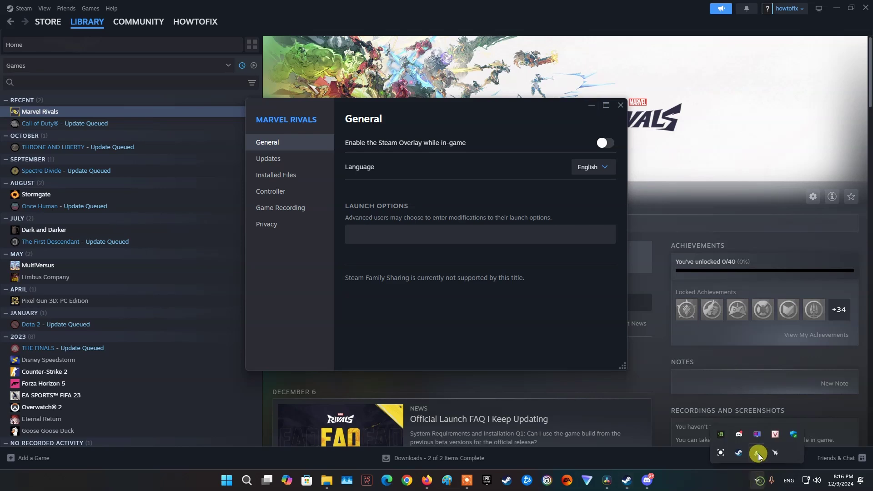
right_click(720, 434)
left_click(749, 397)
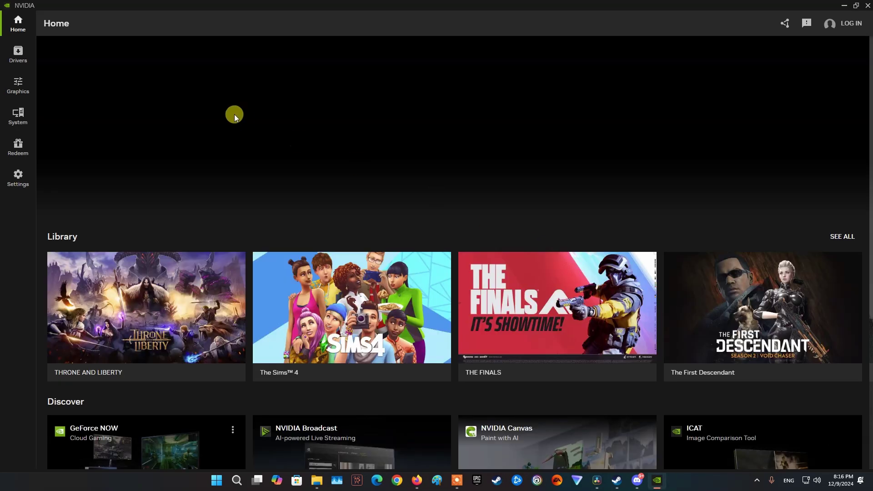
left_click(25, 183)
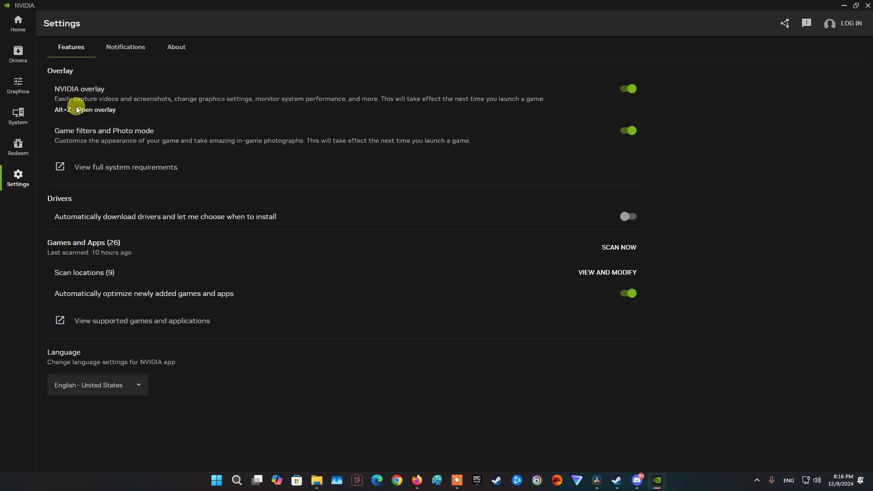
left_click(629, 90)
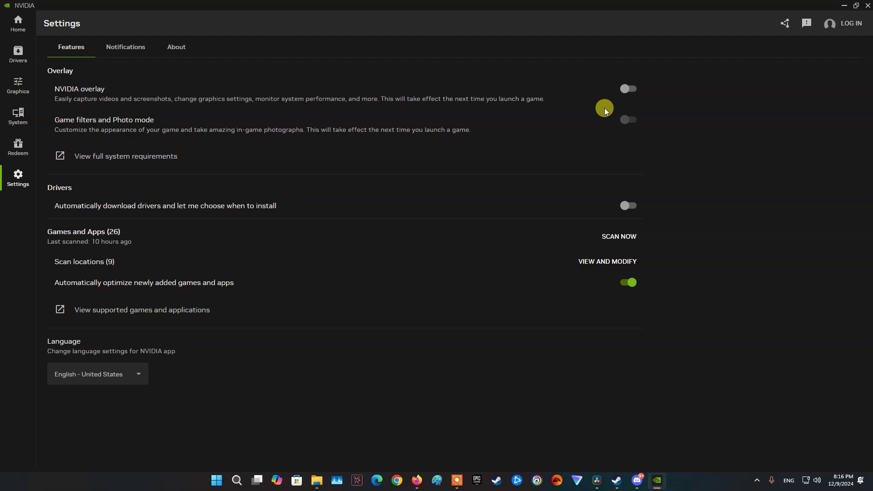
- Minimize NVIDIA App and close the Marvel Rivals properties dialog in Steam
left_click(843, 5)
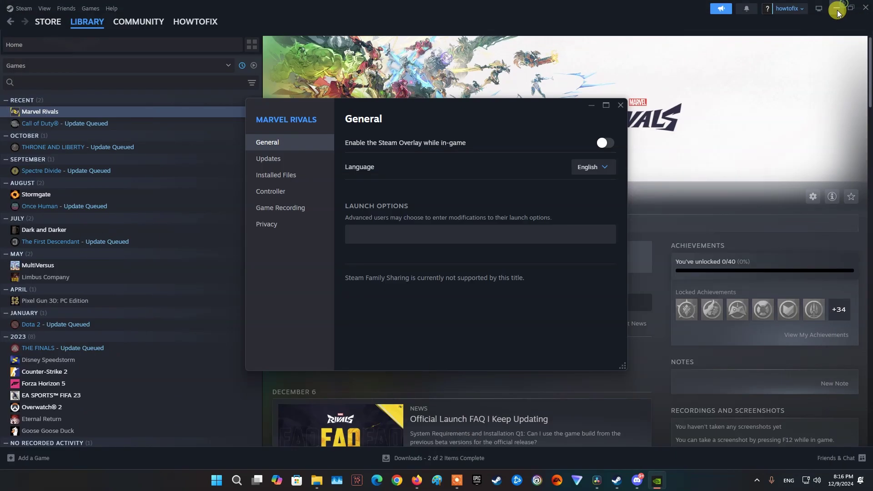
left_click(621, 105)
left_click(757, 474)
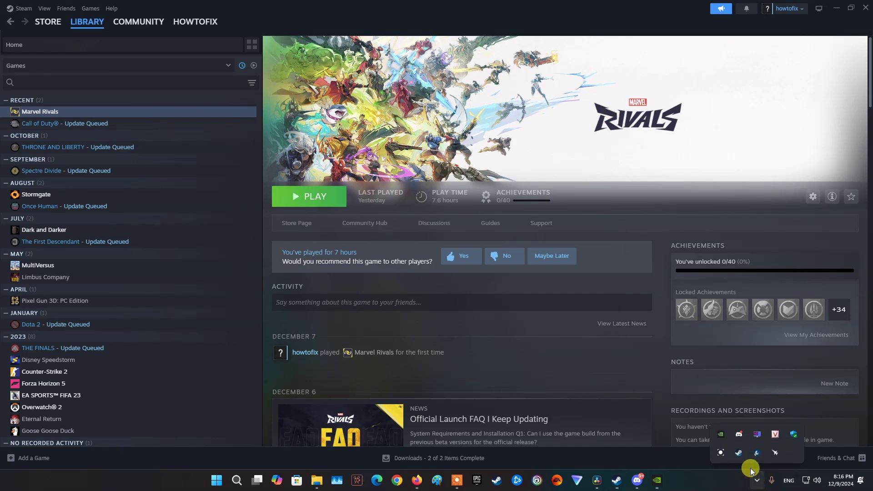
- Reset MSI Afterburner's core and memory clock offsets to +0 and open its properties
left_click(774, 453)
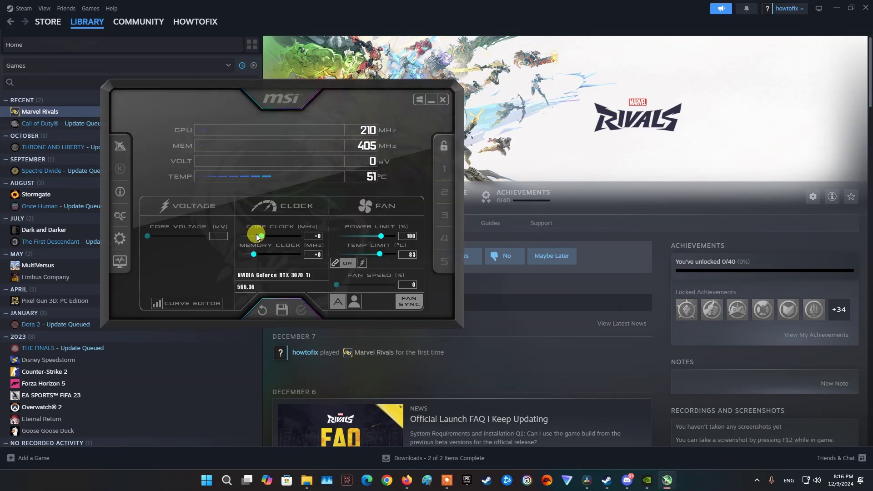
mouse_move(261, 236)
left_mouse_down()
mouse_move(300, 234)
mouse_move(264, 236)
mouse_move(273, 236)
mouse_move(265, 255)
mouse_move(272, 244)
left_mouse_up()
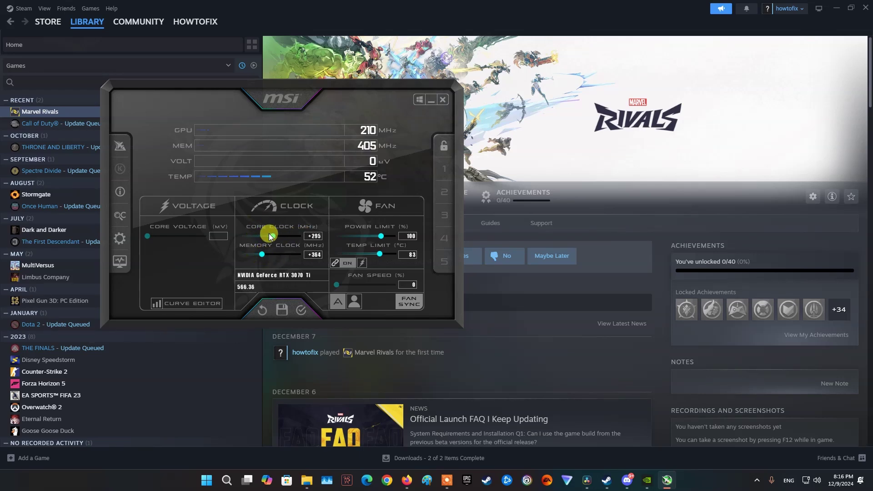
left_click(262, 311)
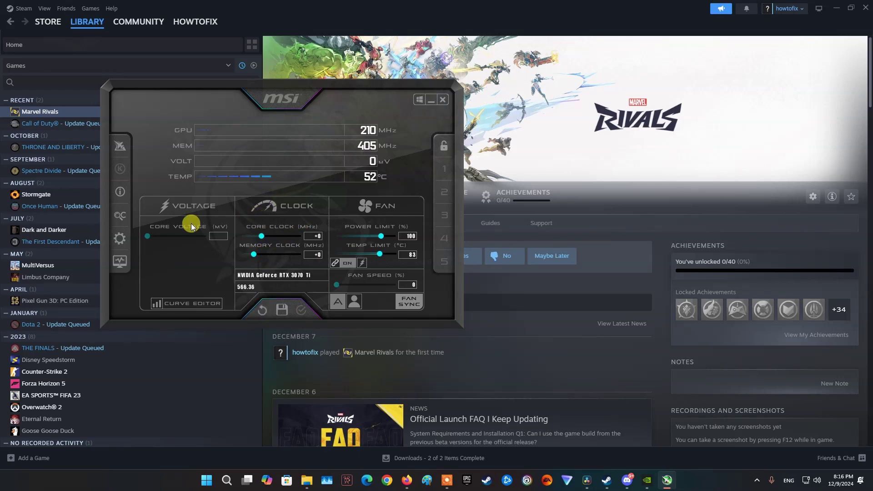
left_click(119, 238)
left_click_drag(208, 101, 587, 88)
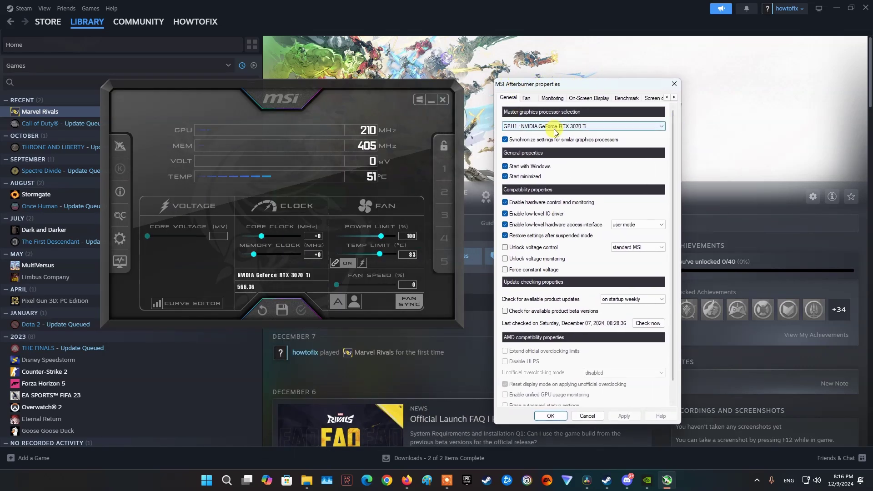
- Exit MSI Afterburner from the system tray and close its remaining windows
left_click(757, 480)
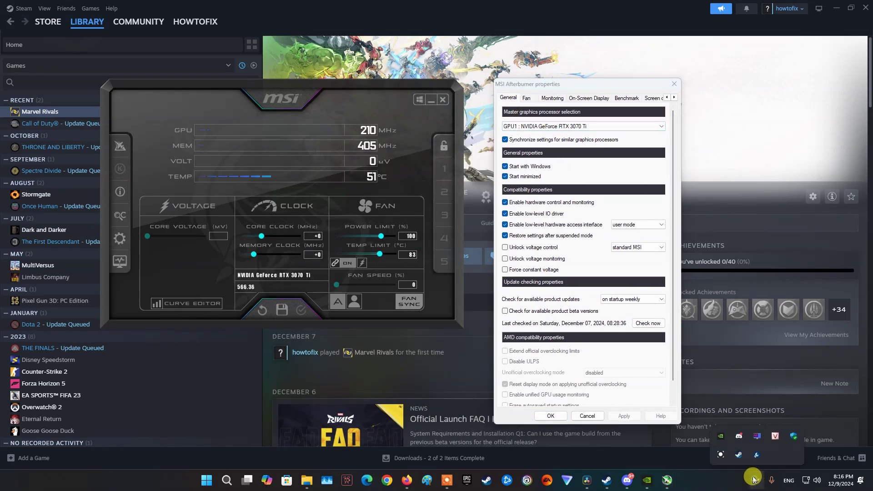
right_click(759, 438)
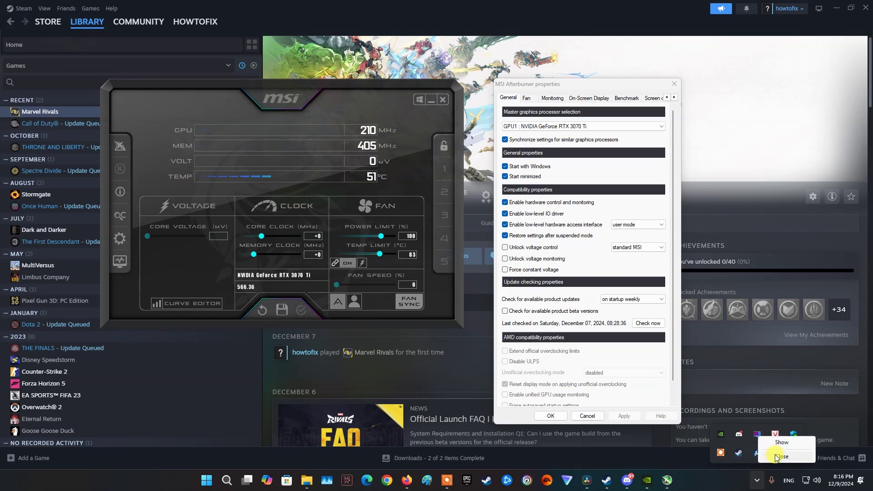
left_click(782, 456)
left_click(669, 85)
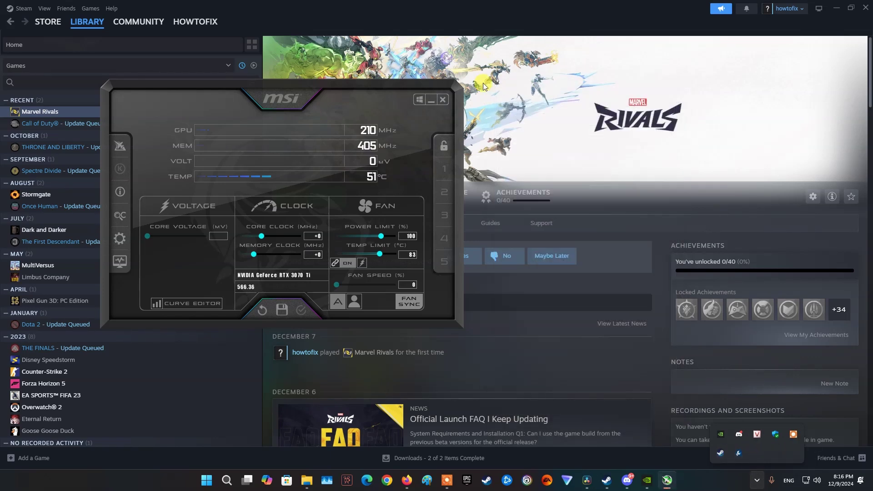
left_click(444, 100)
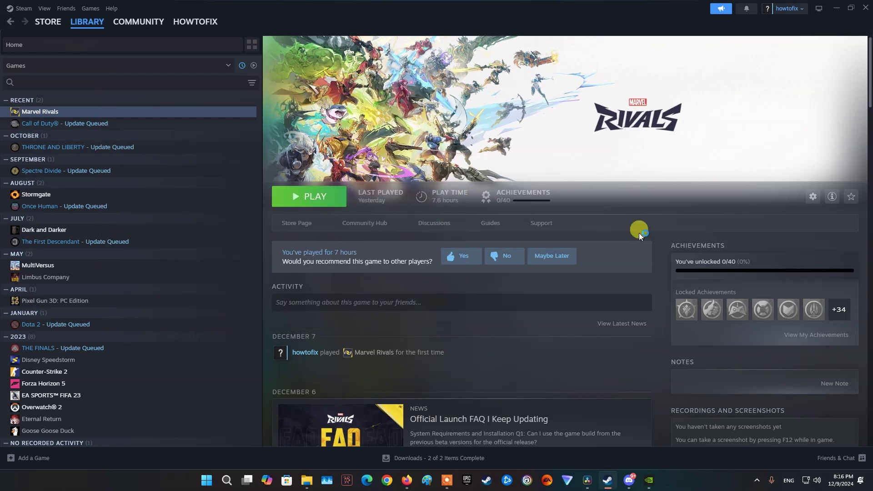
left_click(757, 480)
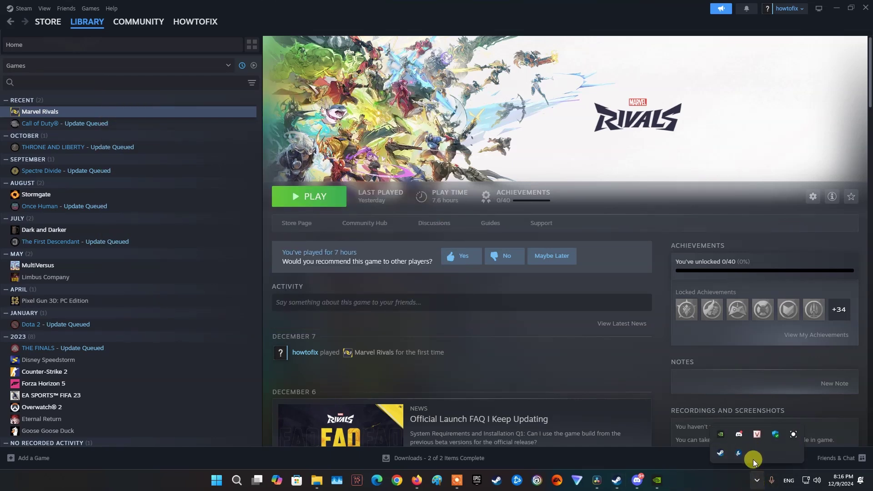
left_click(729, 489)
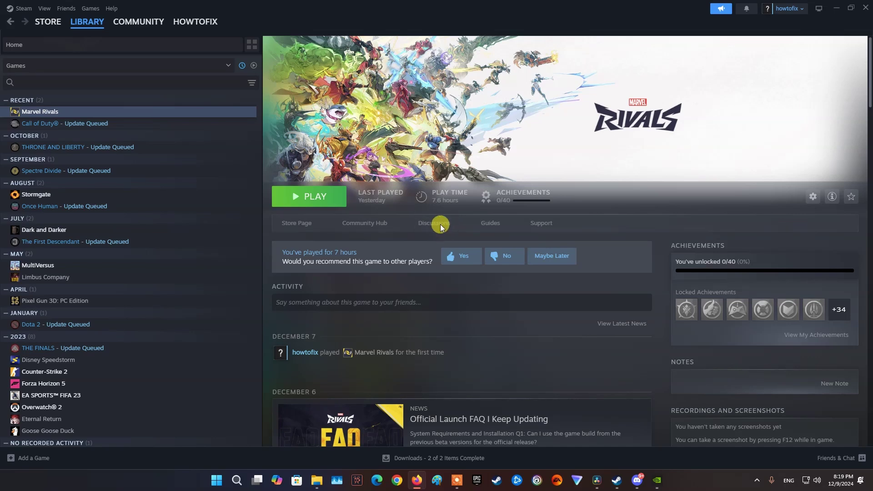
- Enter -dx11 as Marvel Rivals' Steam launch option and close its properties
left_click(75, 18)
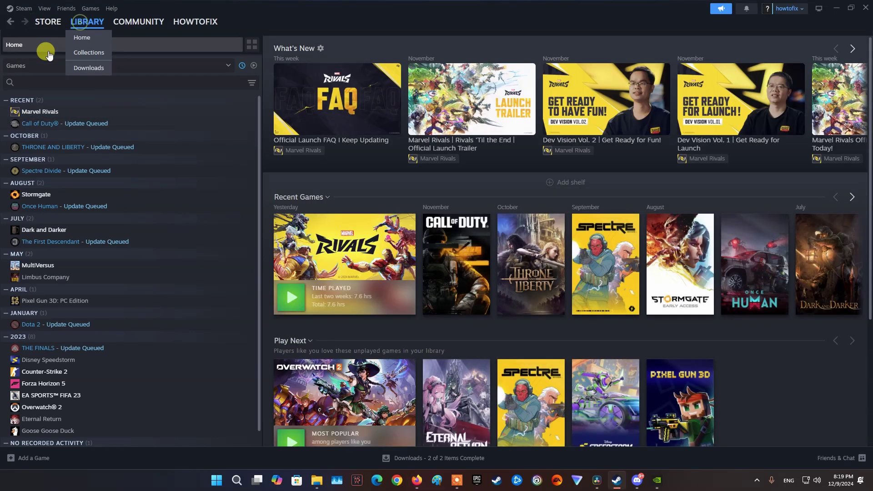
left_click(43, 114)
right_click(43, 114)
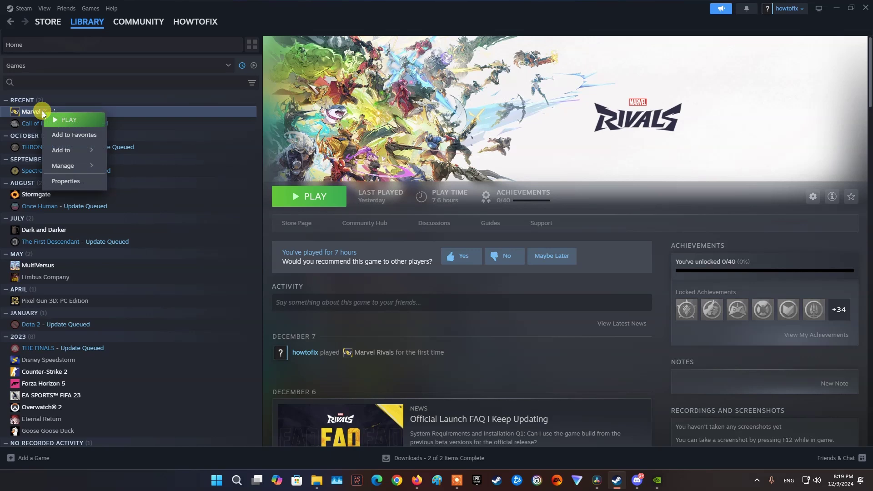
left_click(84, 187)
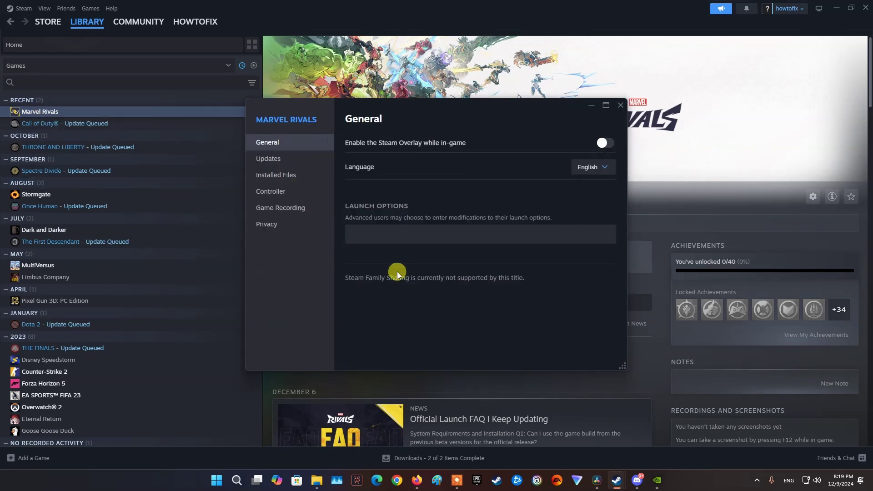
left_click(363, 228)
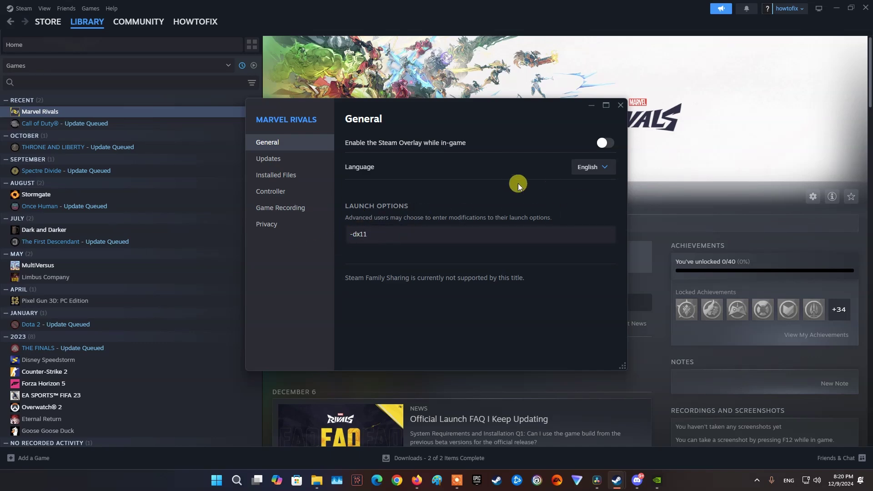
left_click(620, 105)
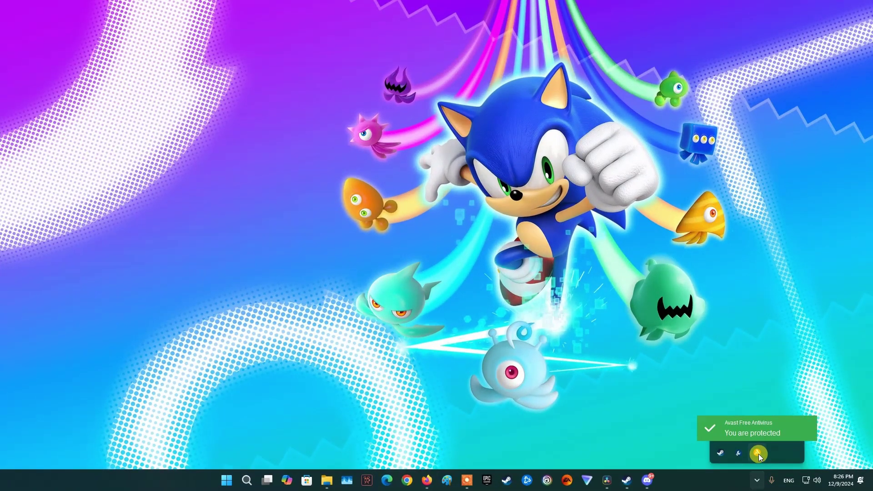
- Disable all Avast shields from its tray menu and return to the Steam library
left_click(758, 452)
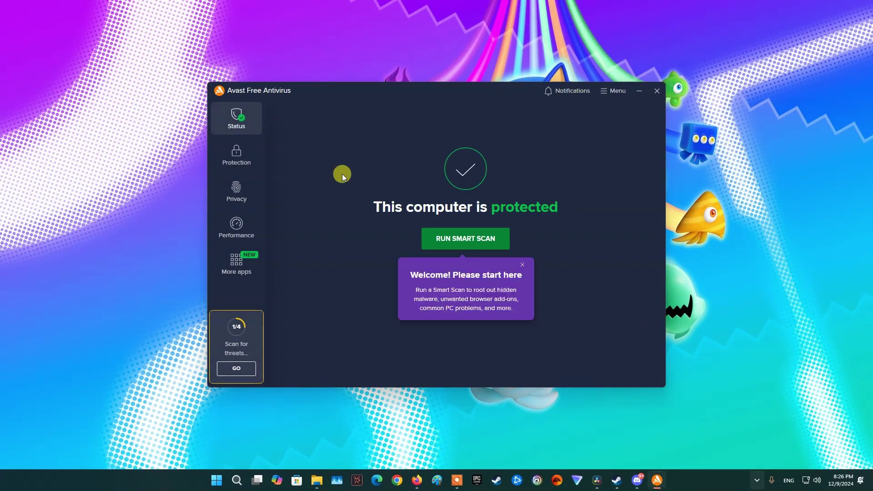
left_click(757, 481)
right_click(758, 454)
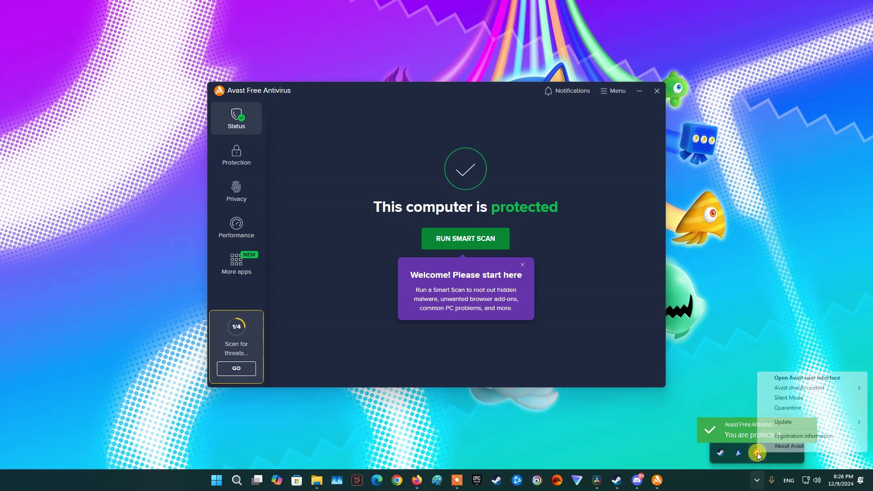
mouse_move(805, 387)
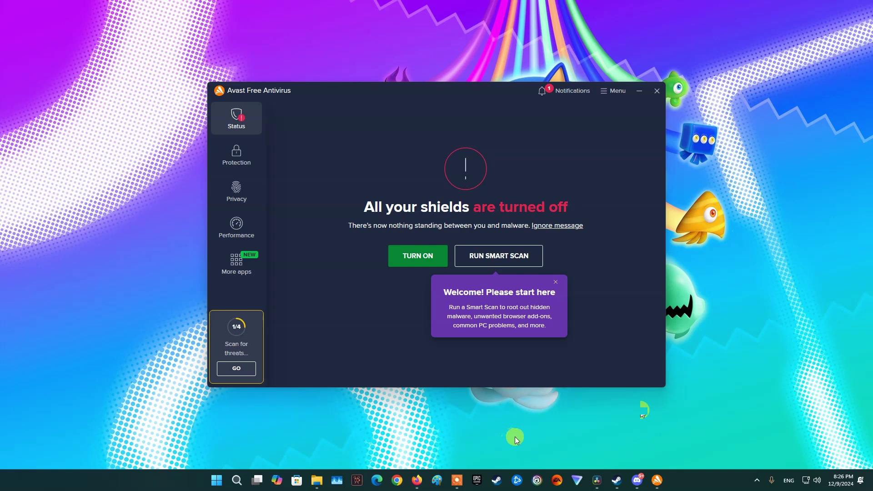
left_click(617, 480)
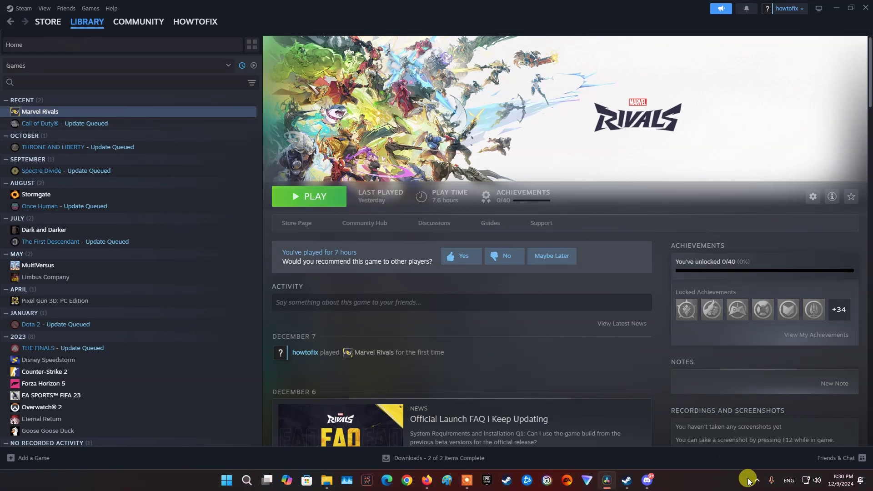
- Open Windows Security's Defender exclusions list and begin adding a single-file exclusion
left_click(754, 479)
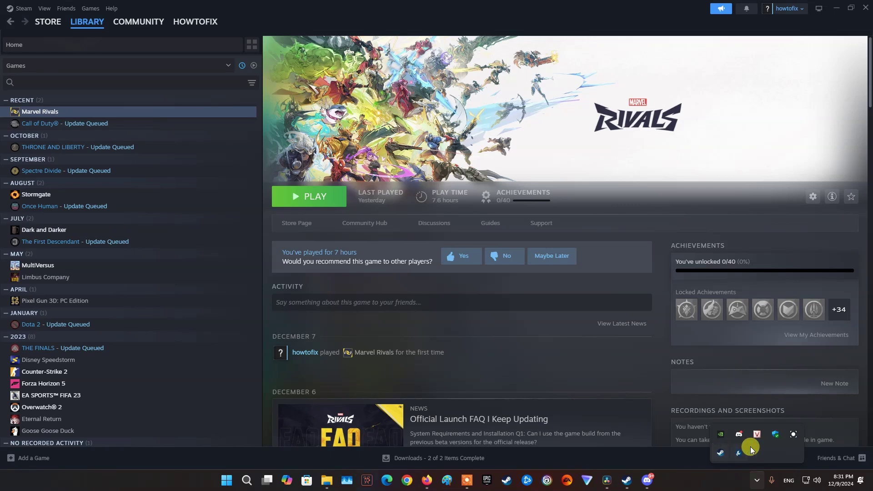
left_click(778, 437)
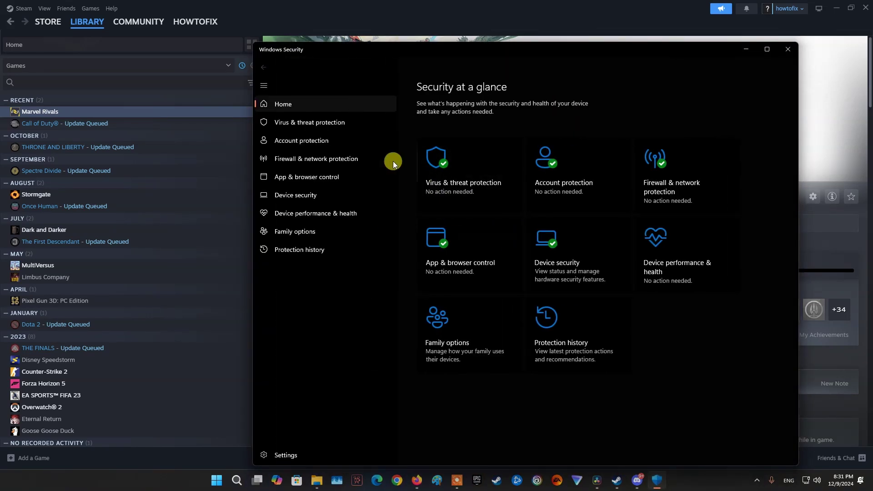
left_click(321, 123)
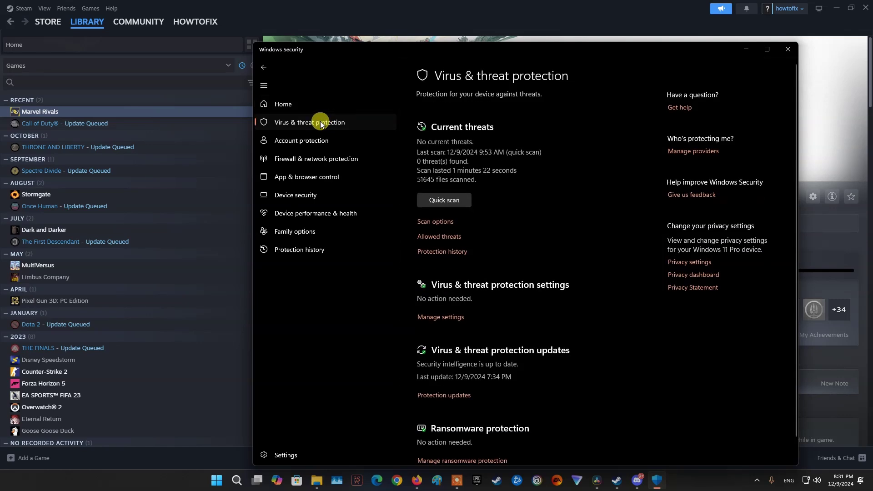
scroll(510, 258, "down", 1)
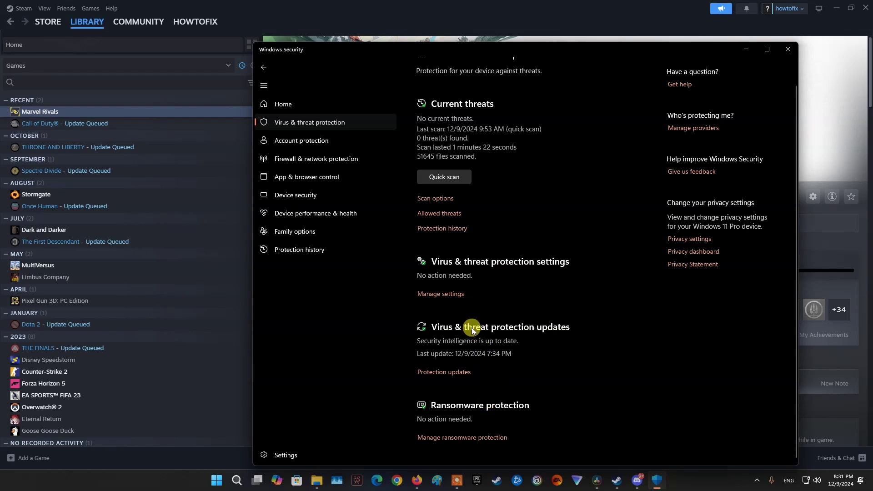
left_click(442, 295)
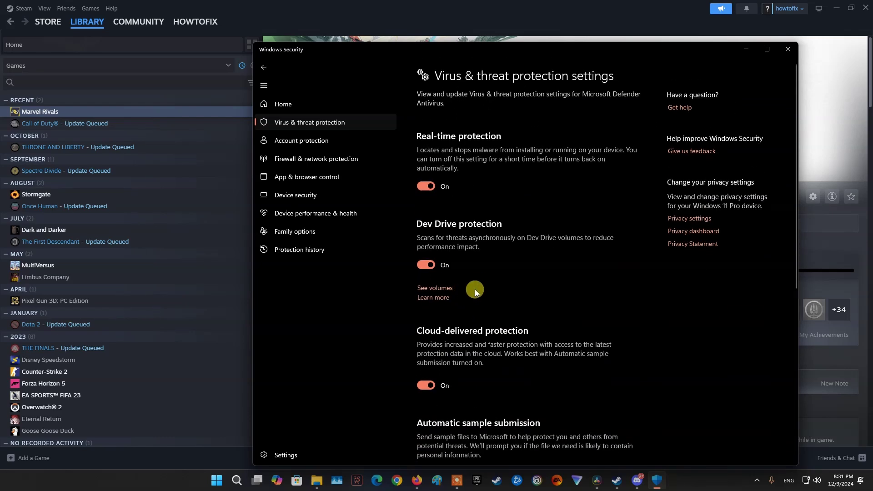
scroll(518, 305, "down", 6)
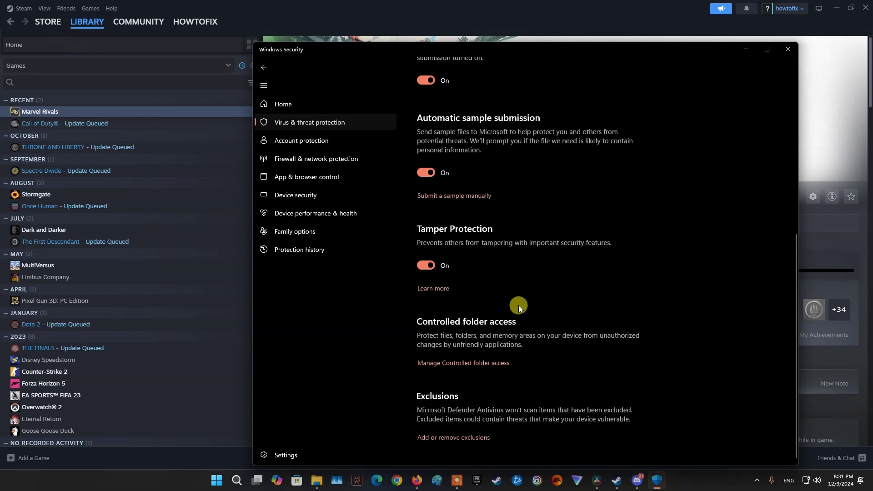
left_click(445, 437)
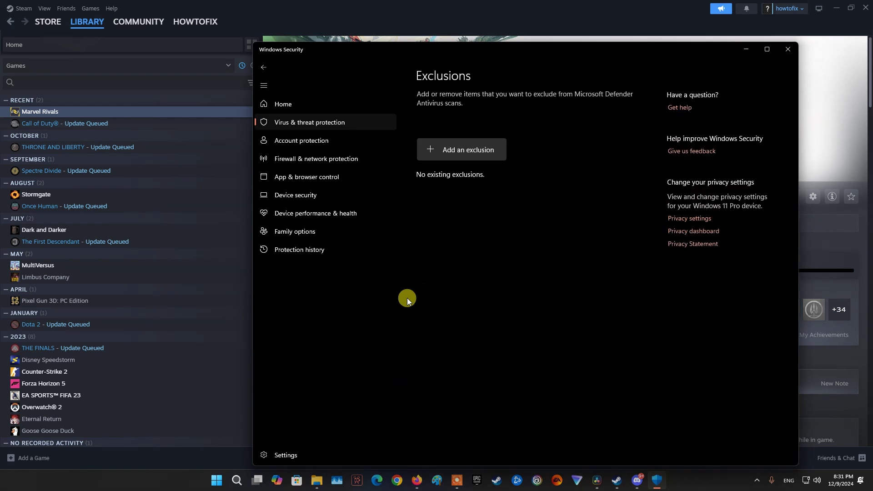
left_click(487, 148)
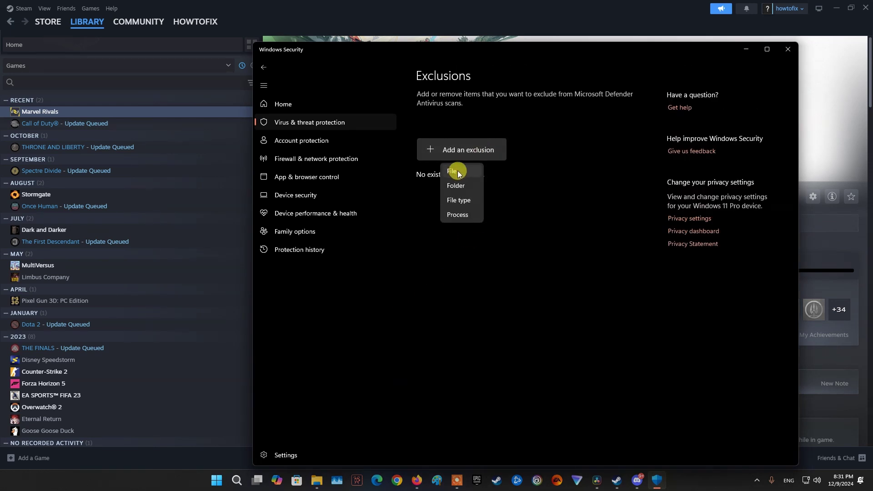
left_click(455, 172)
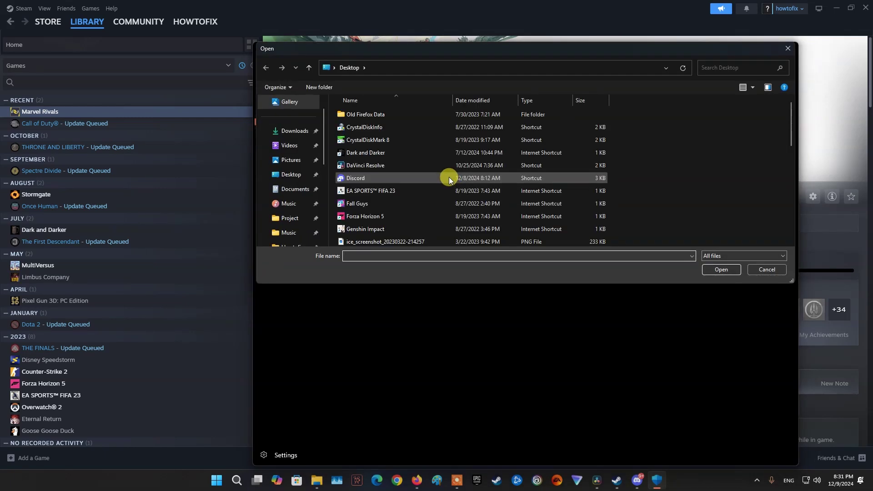
- Exclude G:\Games\steamapps\common\MarvelRivals\MarvelRivals_Launcher from Defender scans
scroll(282, 181, "down", 3)
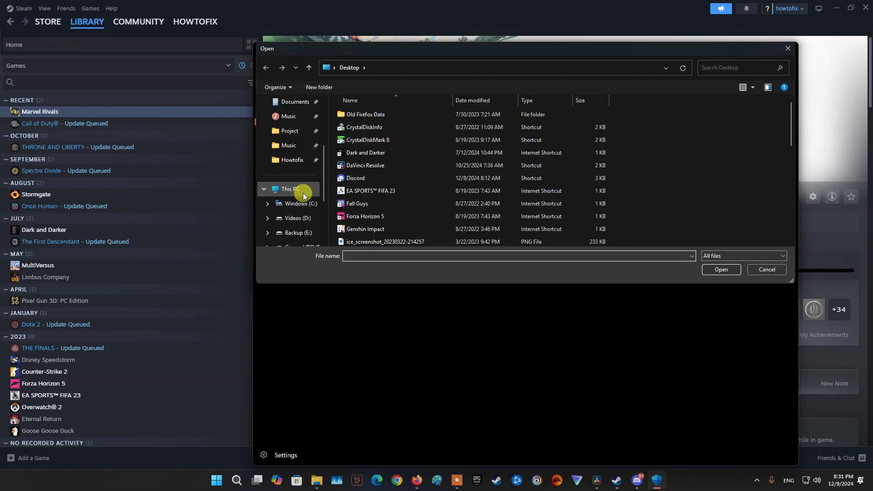
scroll(302, 200, "down", 1)
left_click(298, 219)
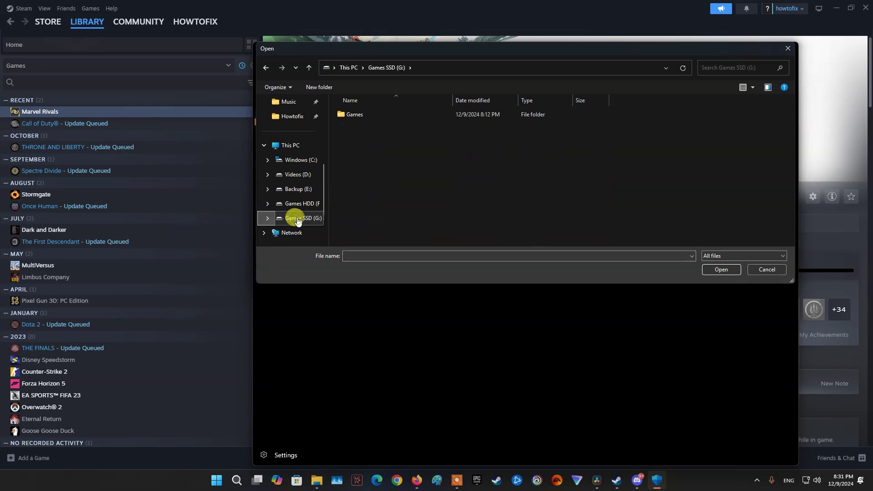
double_click(359, 113)
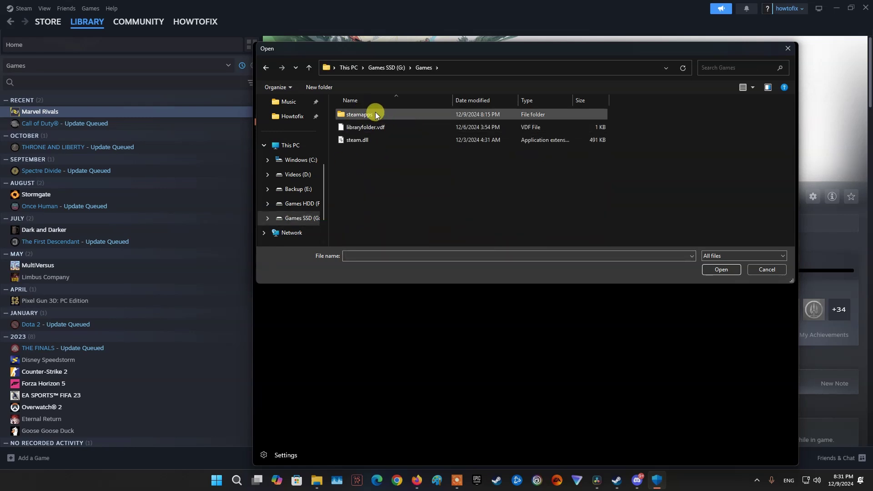
double_click(359, 114)
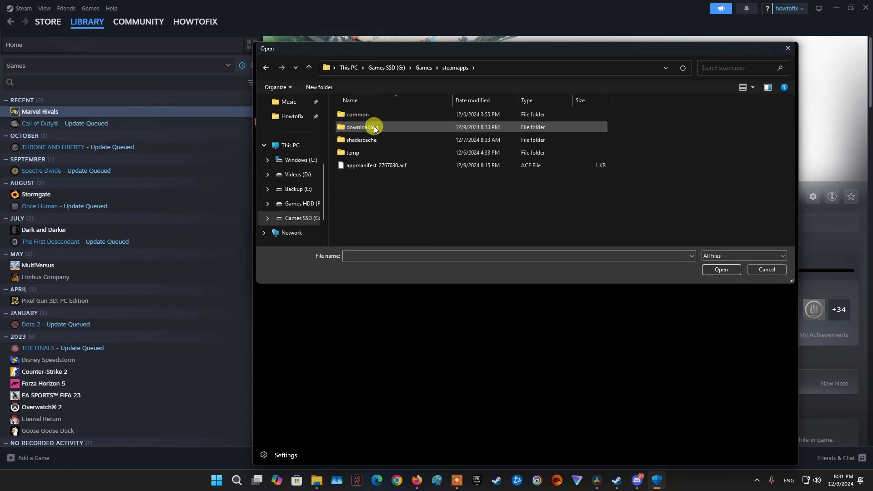
double_click(379, 116)
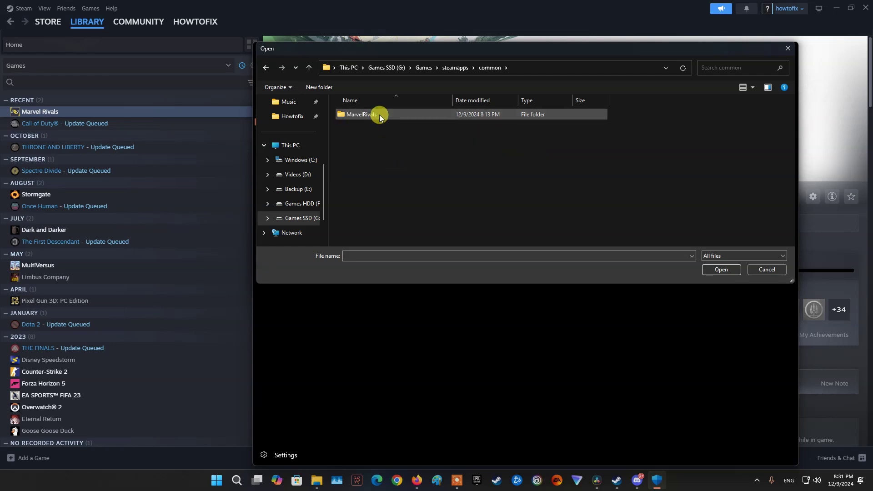
double_click(379, 115)
scroll(381, 215, "down", 10)
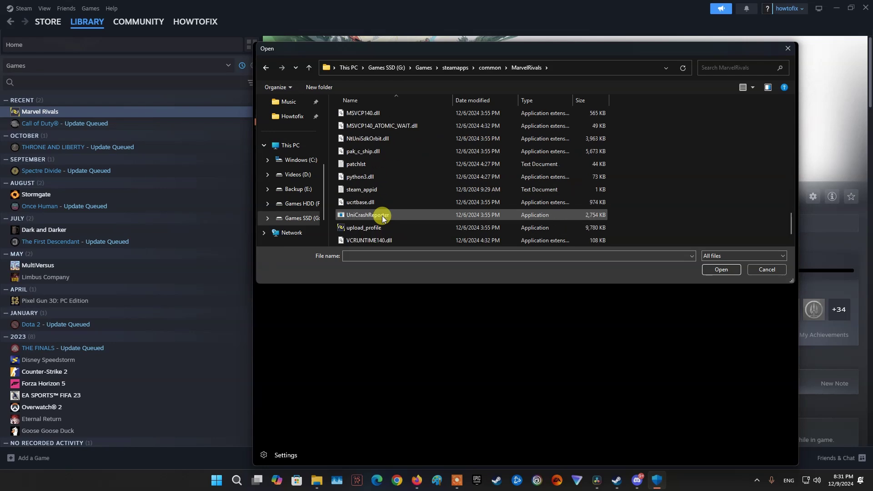
scroll(378, 207, "down", 1)
left_click(372, 178)
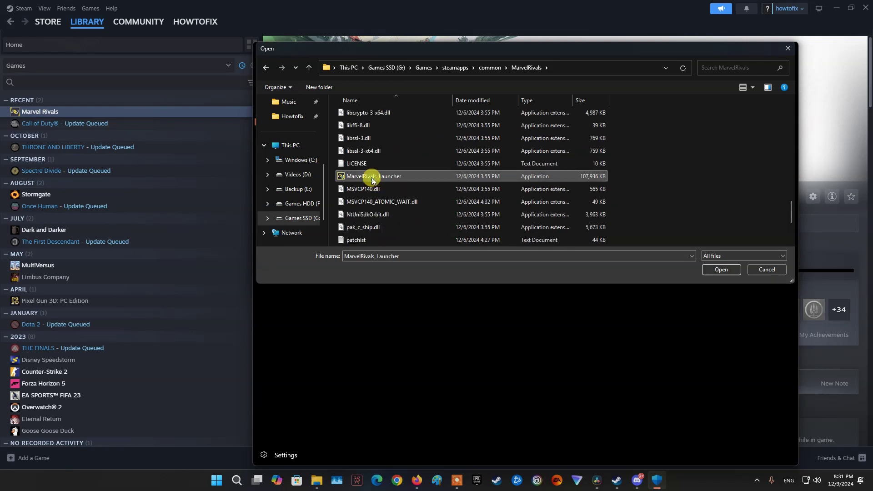
left_click(722, 269)
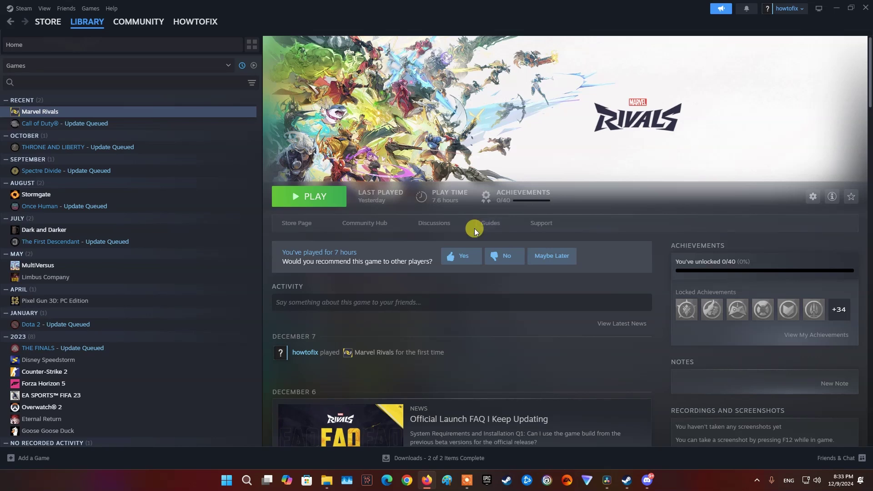
- Browse Marvel Rivals' local files and select MarvelRivals_Launcher in File Explorer
right_click(53, 115)
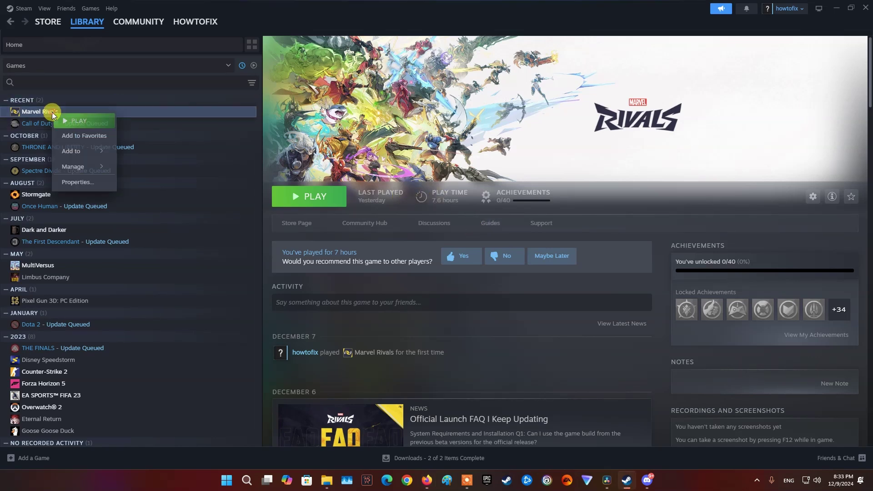
mouse_move(75, 167)
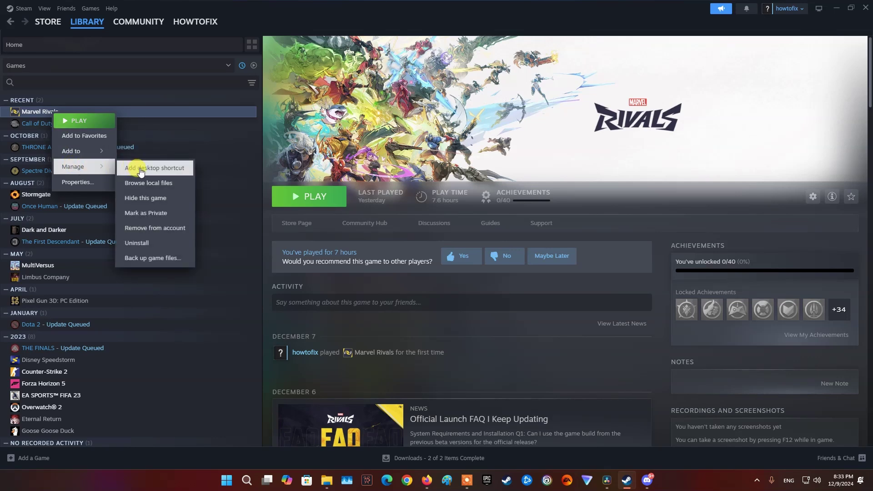
left_click(161, 184)
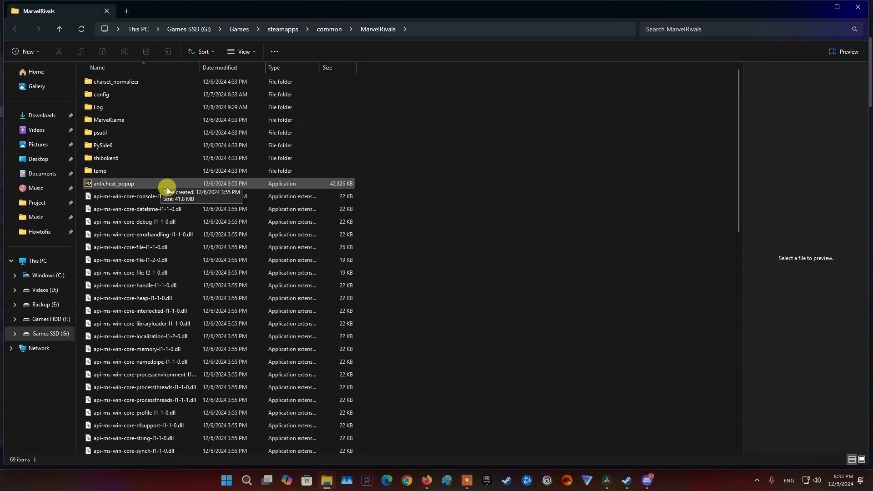
scroll(131, 250, "down", 6)
scroll(131, 258, "down", 7)
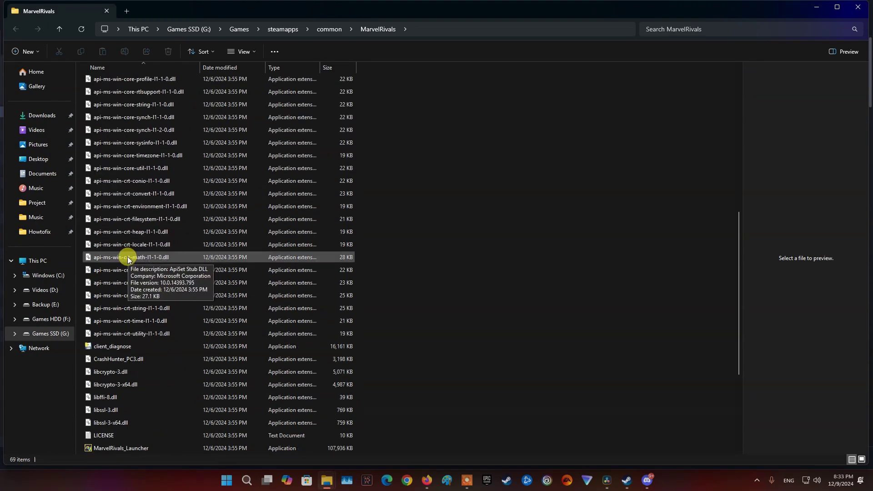
left_click(127, 295)
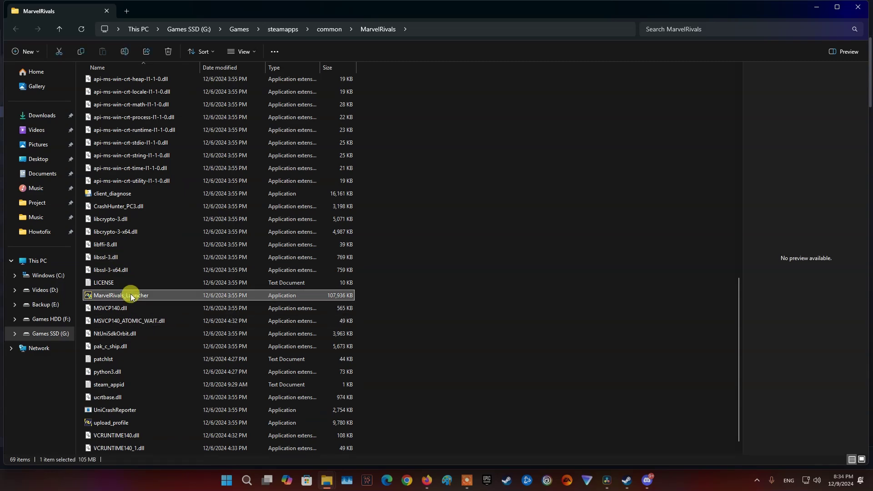
- Set MarvelRivals_Launcher to run as administrator in its Compatibility properties
right_click(131, 297)
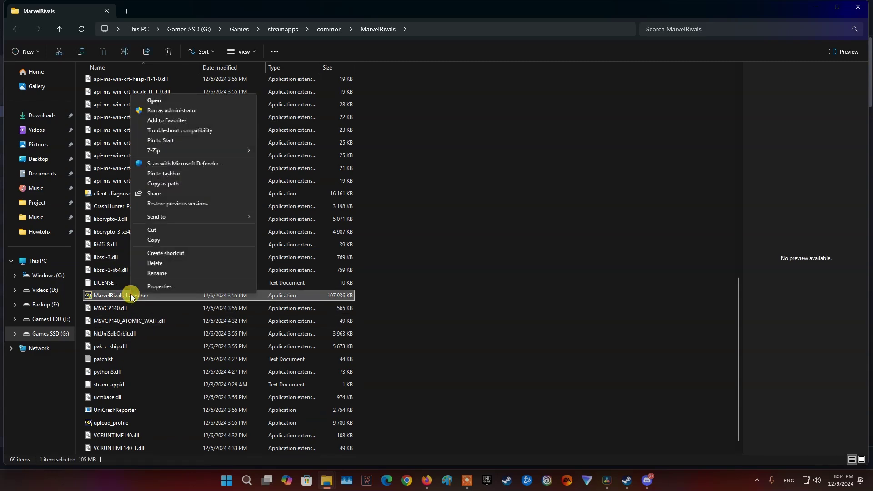
left_click(187, 287)
left_click_drag(199, 215, 322, 167)
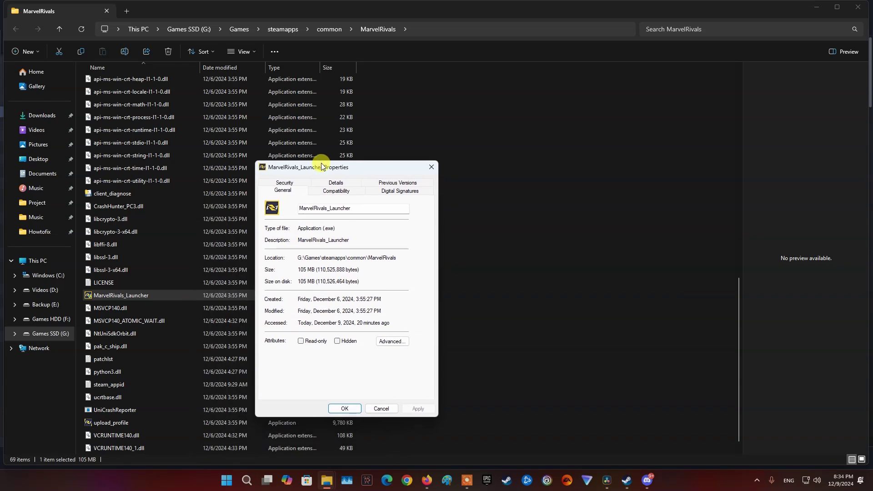
left_click(337, 192)
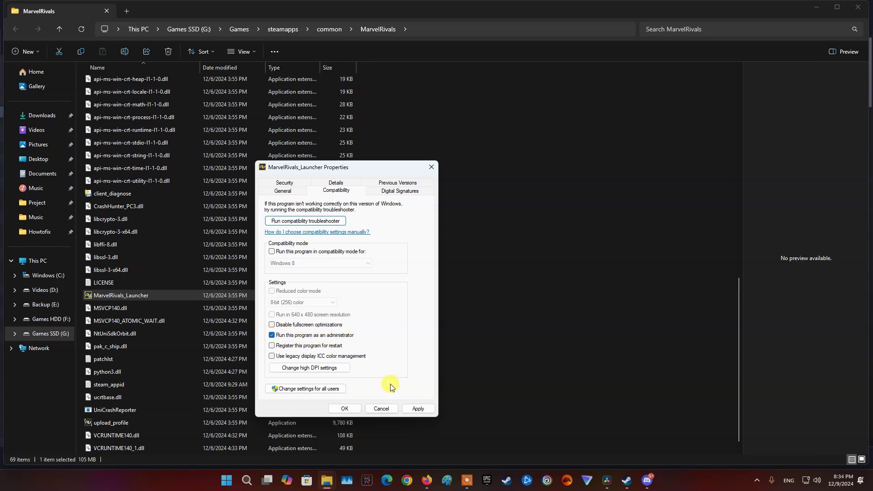
left_click(344, 408)
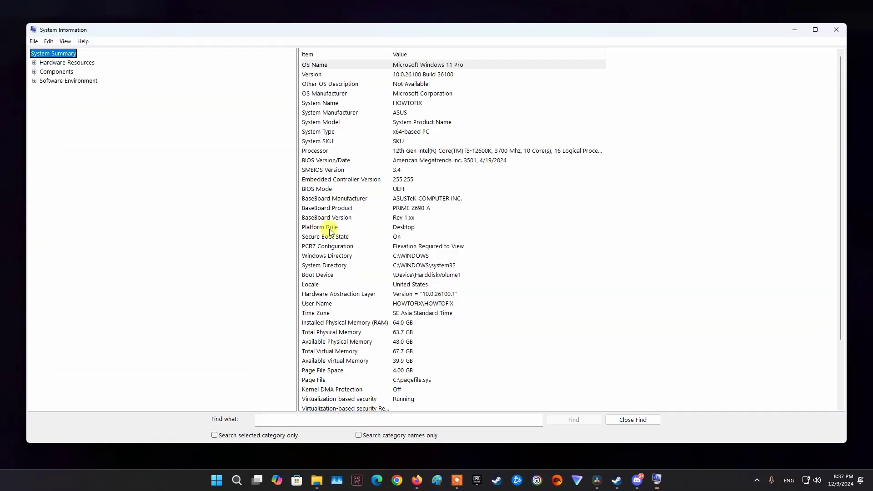
- Check the BIOS reads American Megatrends Inc. 3501, 4/19/2024, then switch to a new Chrome tab
left_click(310, 161)
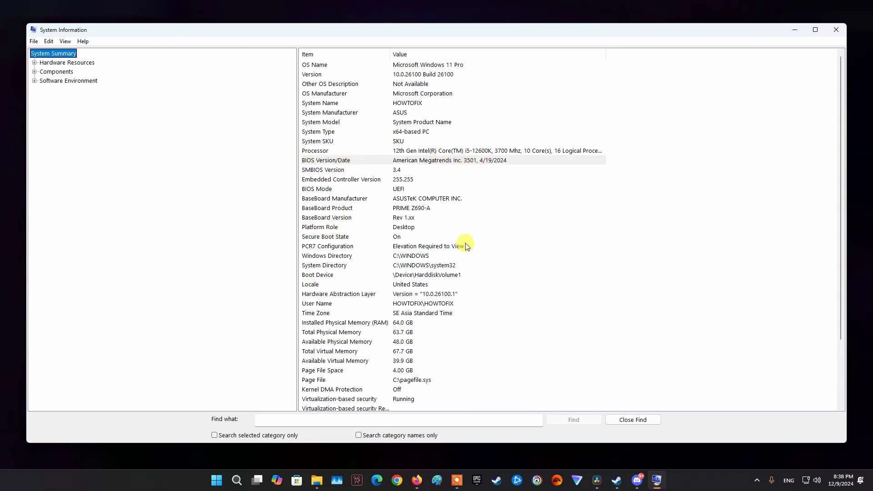
left_click(397, 480)
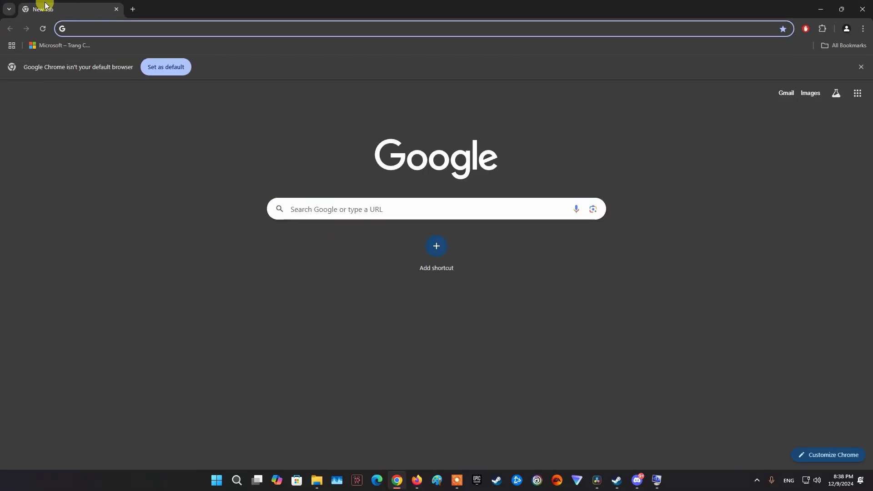
- Search 'asus prime a z690 bios' and open the ASUS PRIME Z690-A BIOS support page
left_click(84, 27)
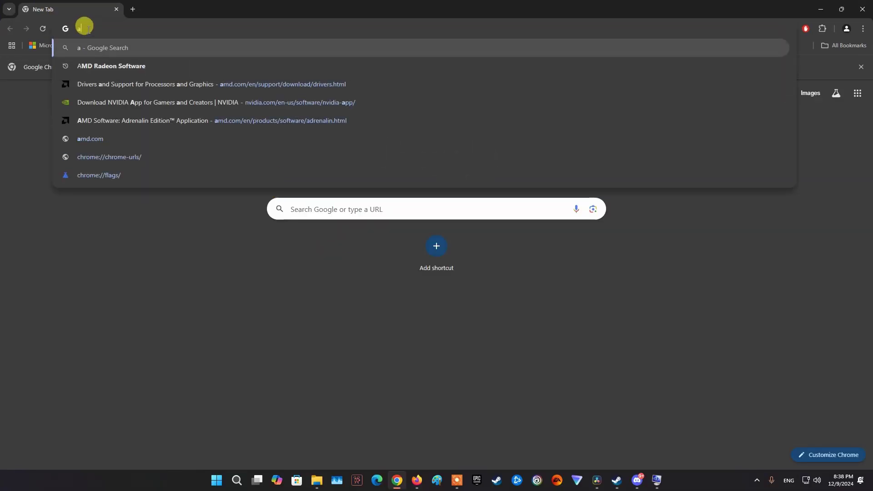
type("áu")
key("BackSpace")
key("BackSpace")
type("asus p")
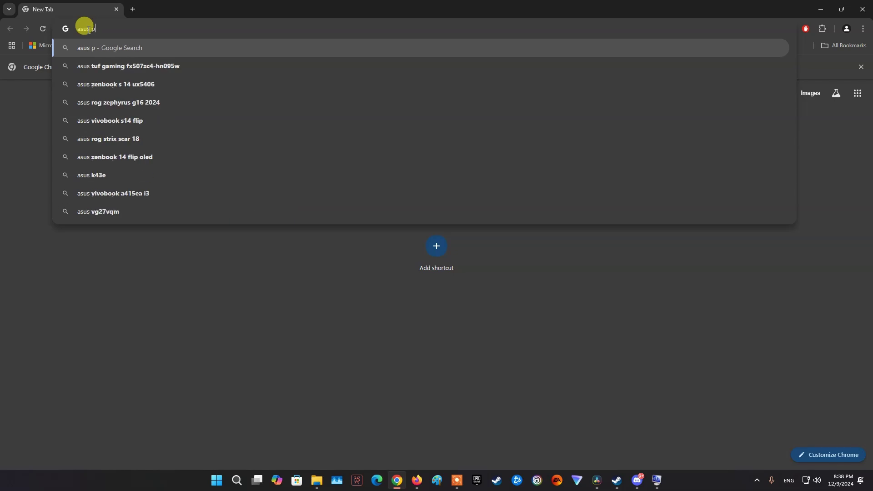
type("rime a")
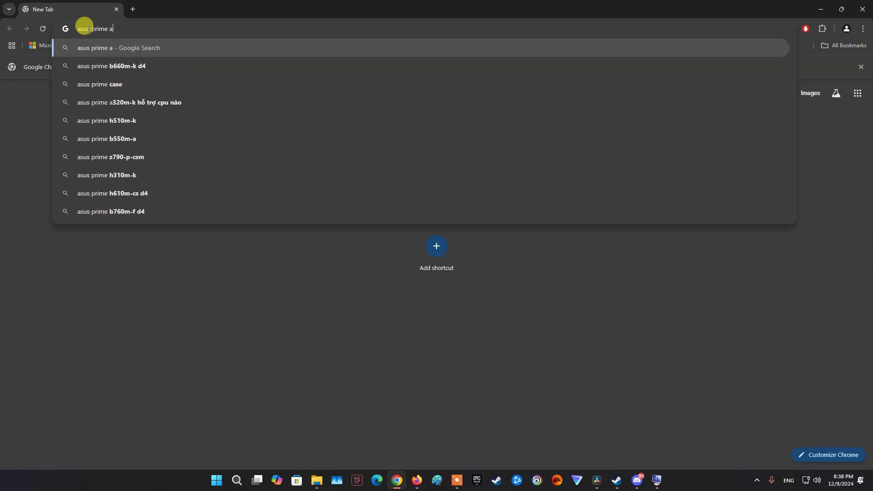
type(" z690")
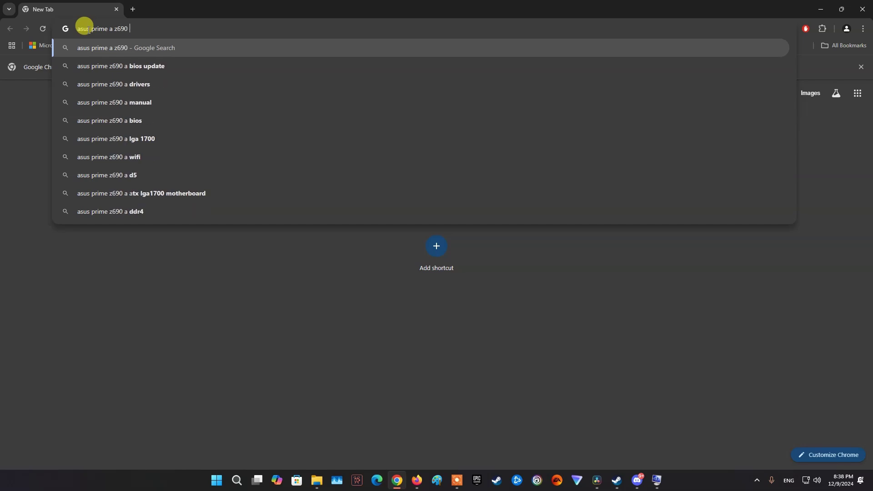
type(" bios")
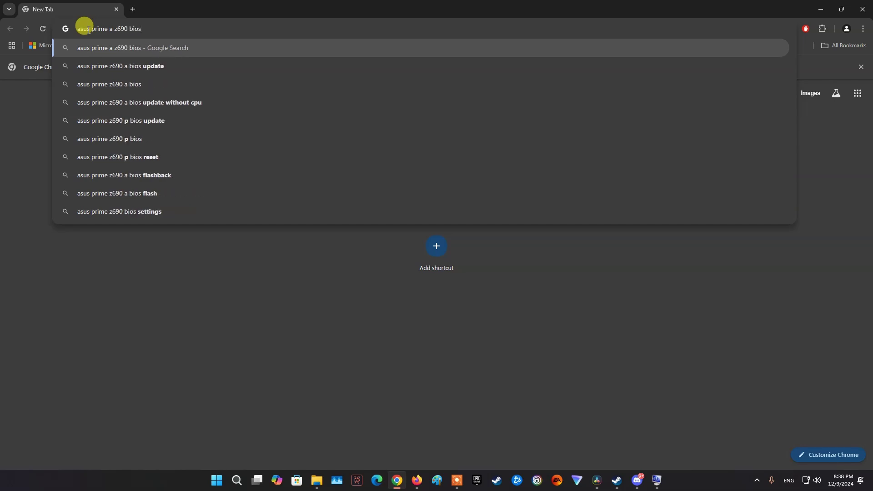
key("Down")
key("Return")
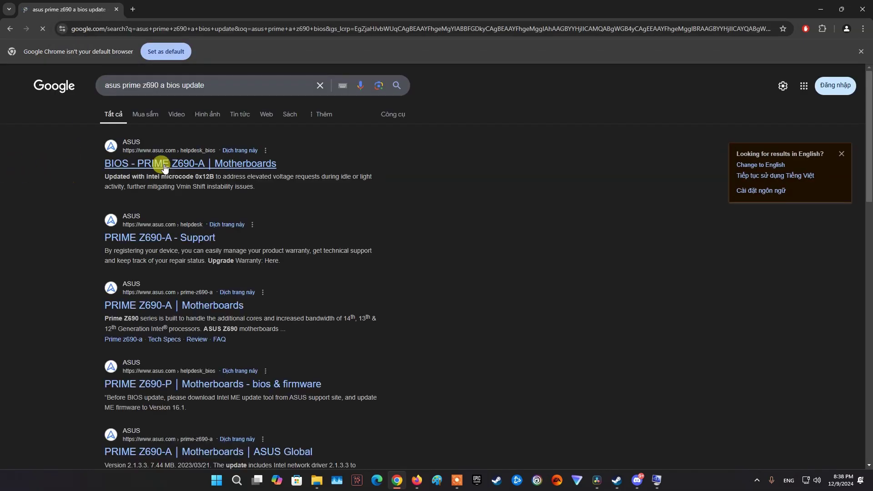
left_click(165, 167)
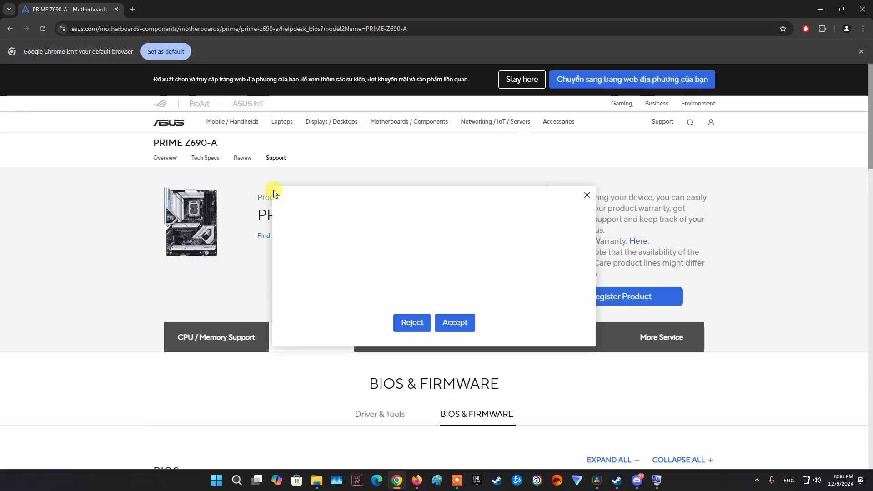
left_click(587, 195)
- Compare the latest BIOS version 4001 with the installed 3501 in System Information
scroll(373, 257, "down", 2)
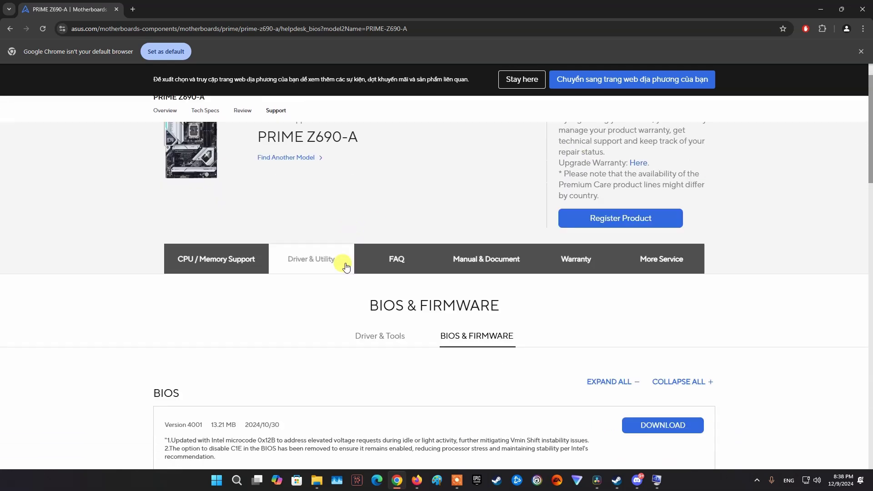
scroll(346, 266, "down", 4)
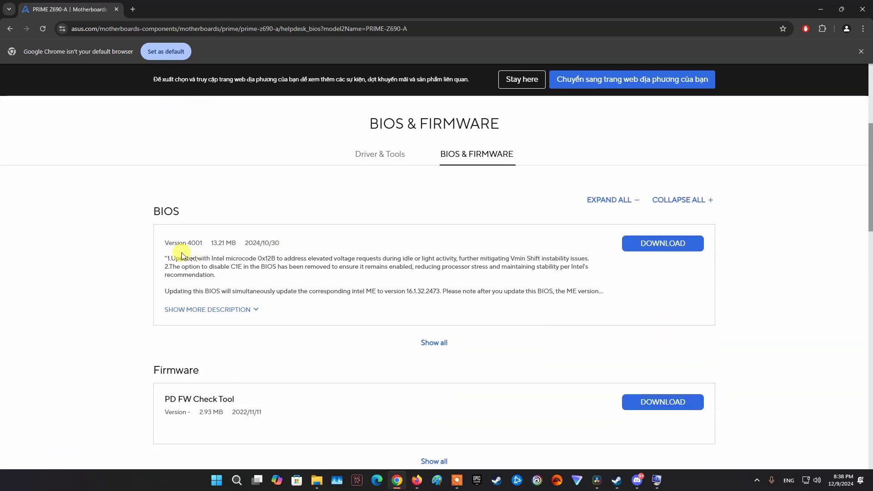
double_click(193, 243)
left_click(664, 483)
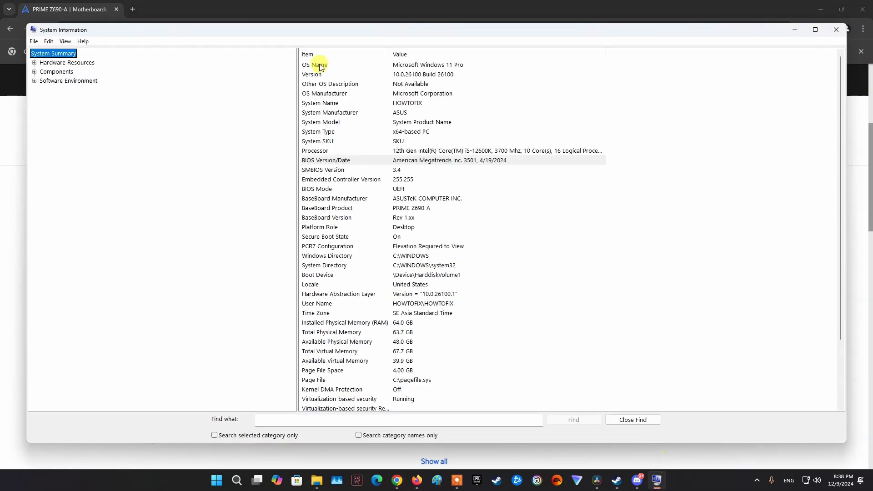
left_click(470, 161)
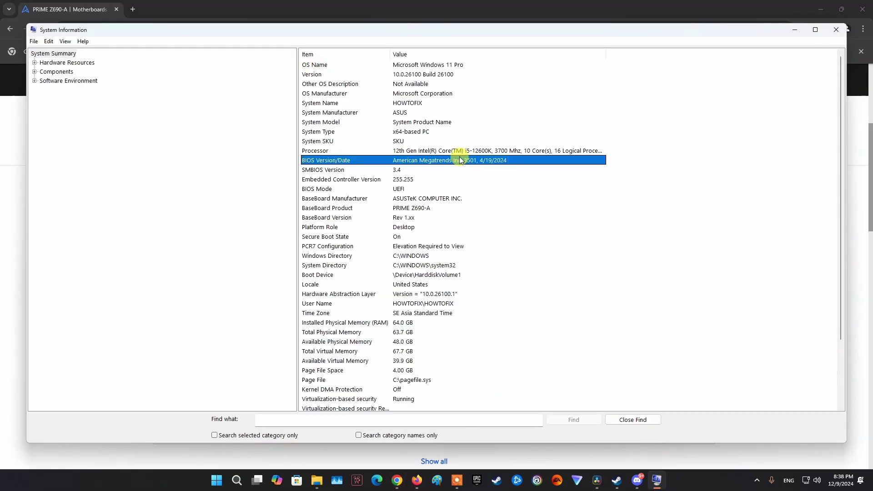
left_click_drag(294, 38, 341, 322)
left_click(641, 248)
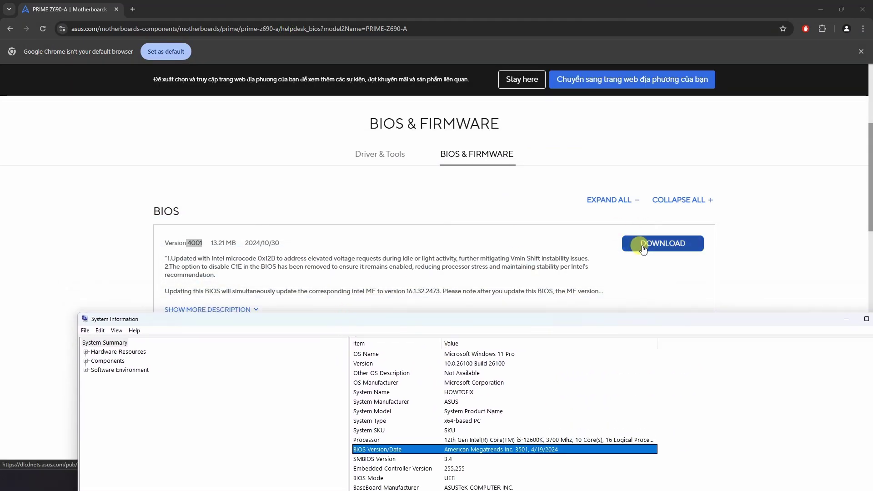
- Download the PRIME-Z690-A-ASUS-4001.zip BIOS file into the Downloads folder
left_click(643, 248)
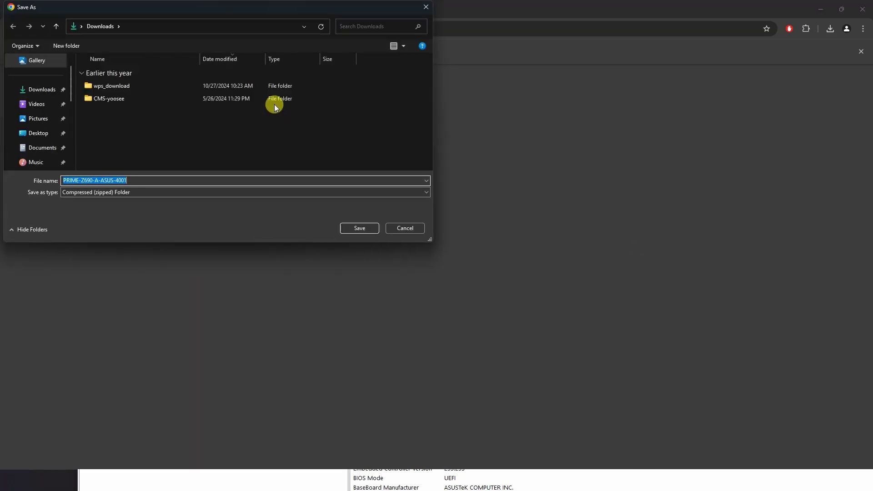
left_click(44, 91)
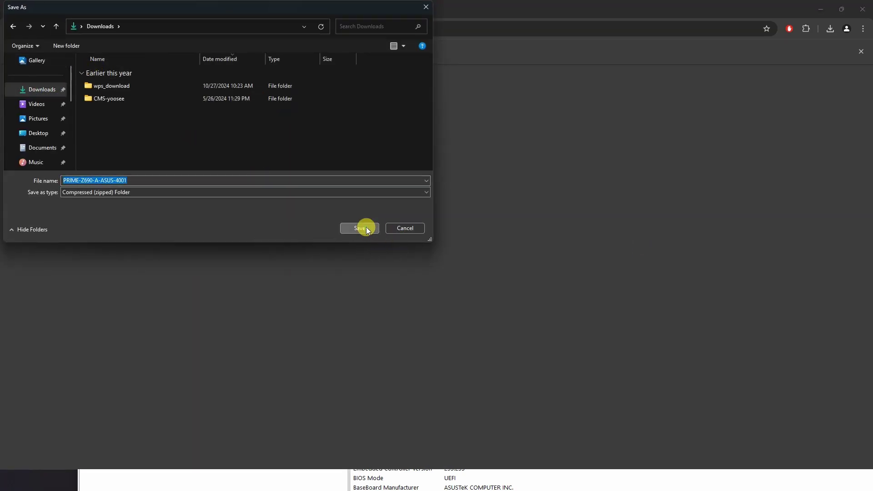
left_click(361, 228)
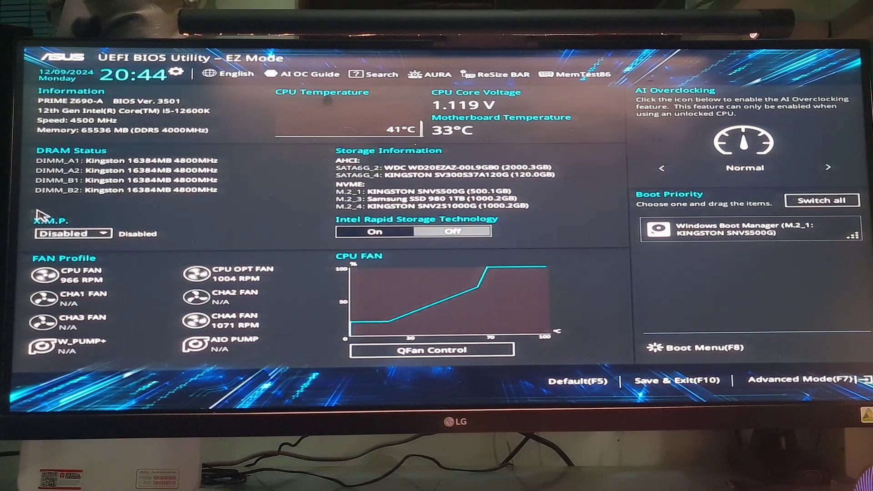
- In EZ Mode, switch X.M.P. to Enabled, then set it back to Disabled
left_click(96, 234)
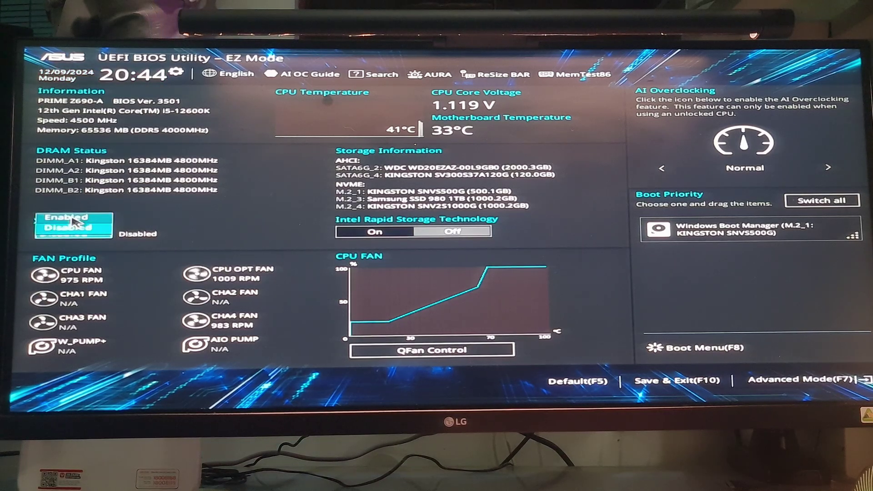
left_click(82, 215)
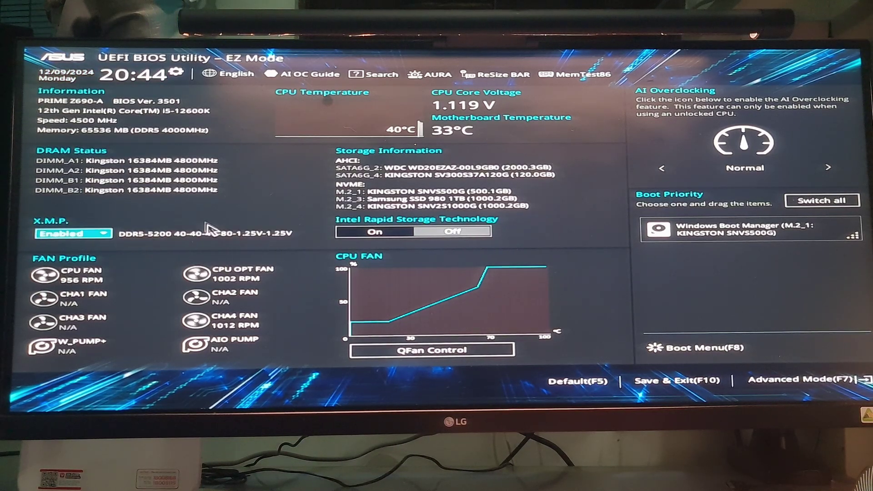
left_click(99, 236)
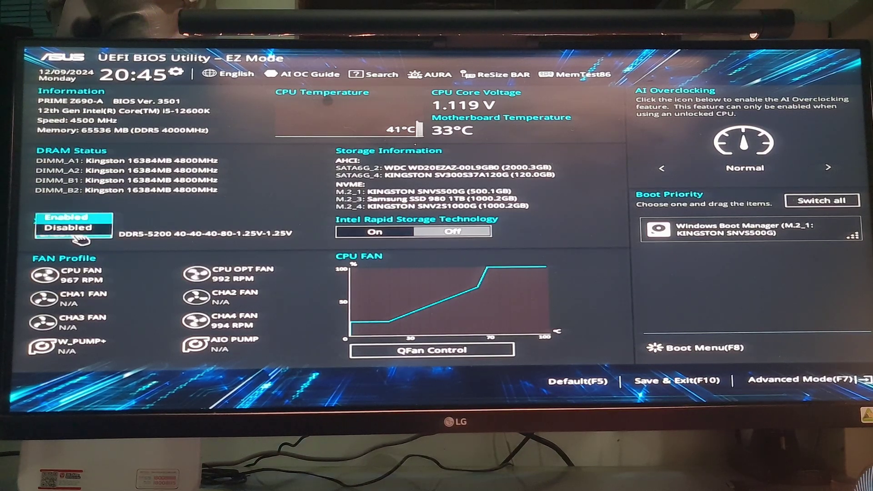
left_click(82, 227)
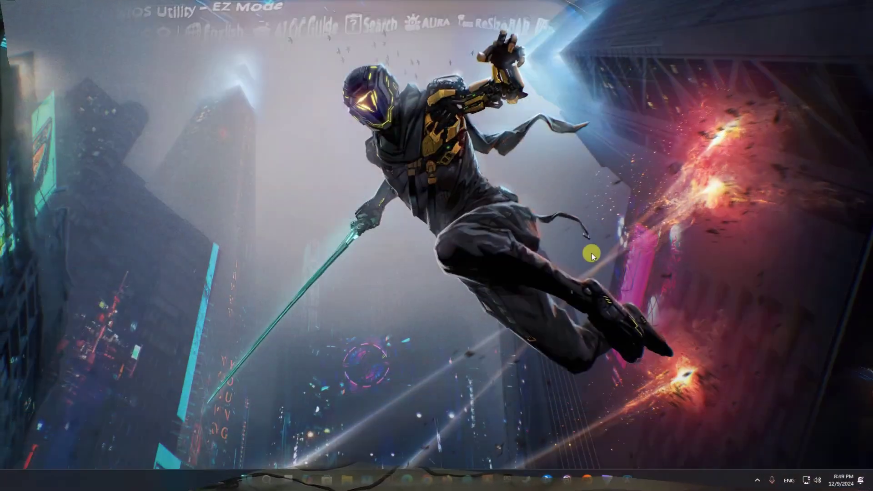
key("super")
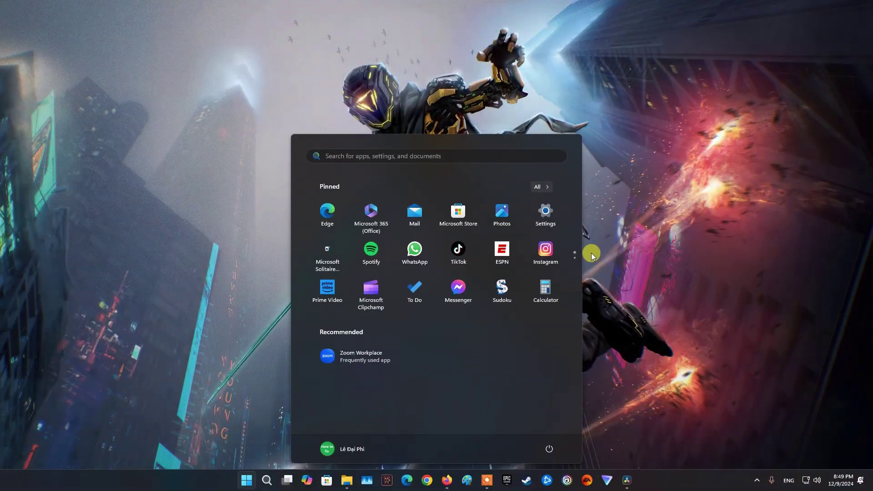
- Run msconfig, hide Microsoft services, disable all remaining services and apply, then go to Startup
type("ms")
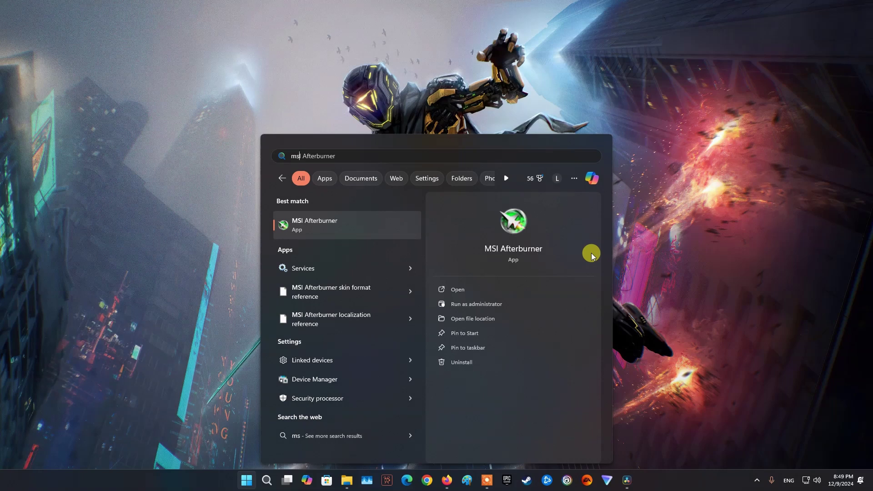
type("config")
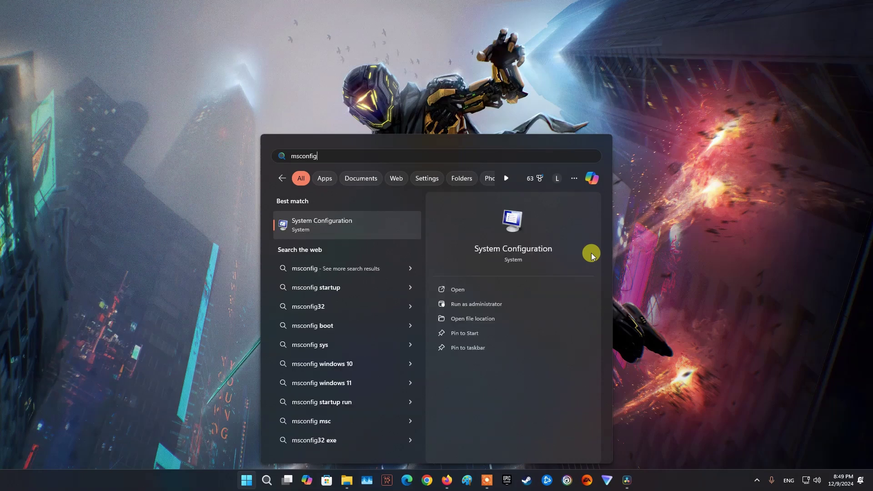
left_click(336, 226)
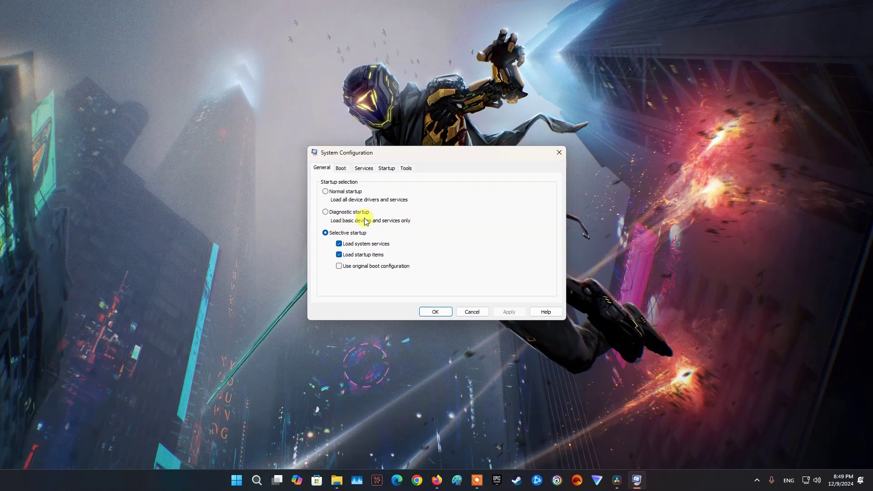
left_click(363, 168)
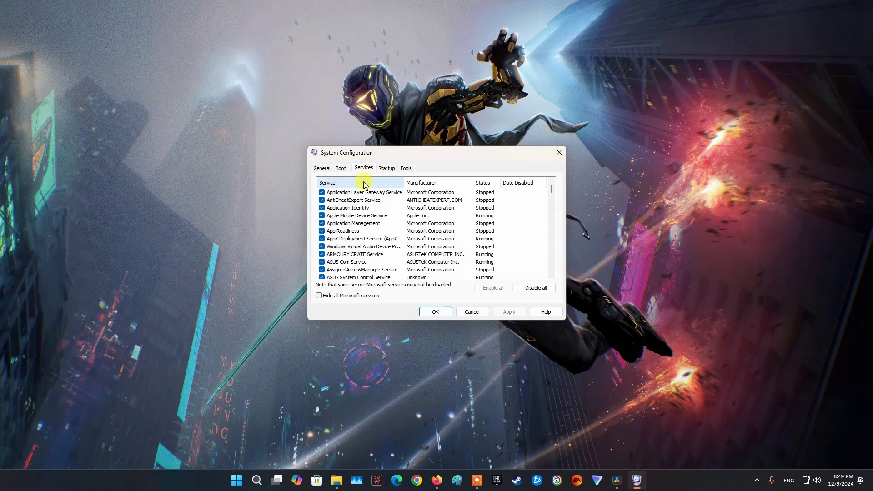
left_click(320, 296)
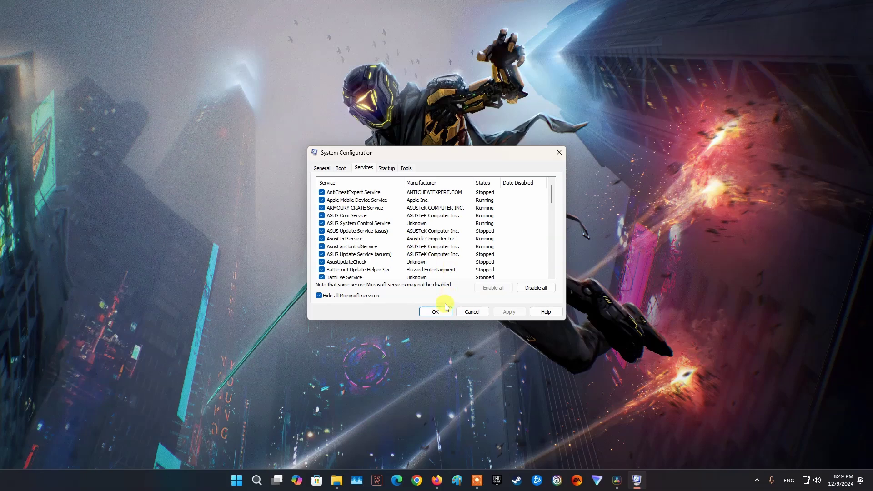
left_click(533, 289)
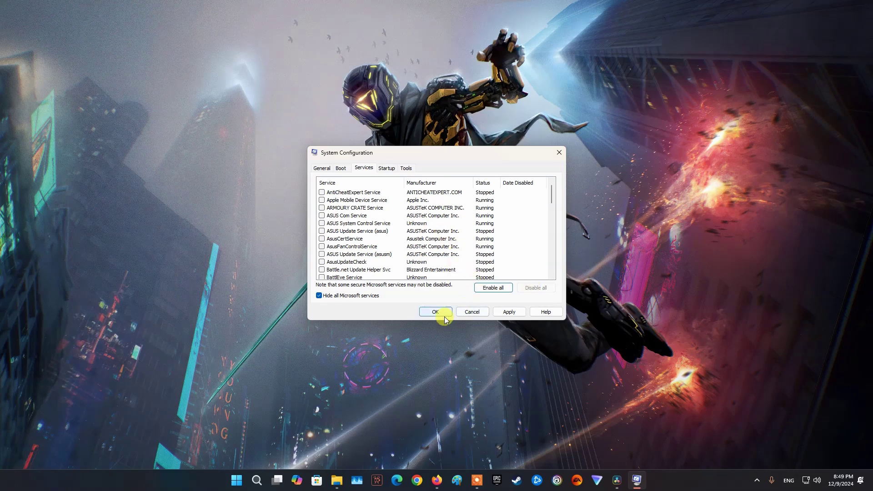
left_click(509, 313)
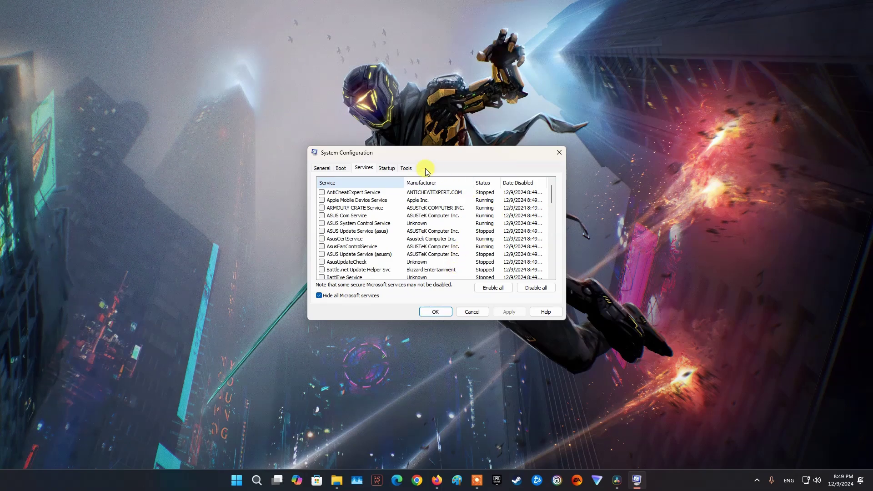
left_click(387, 168)
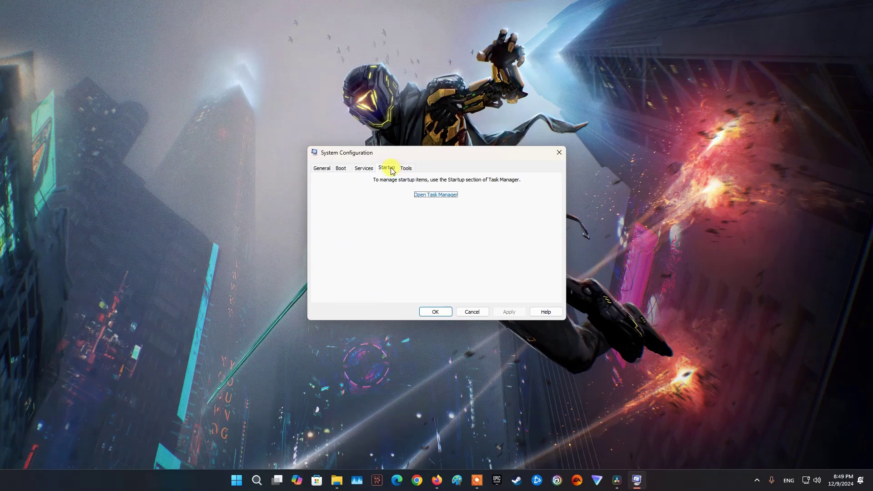
left_click(439, 195)
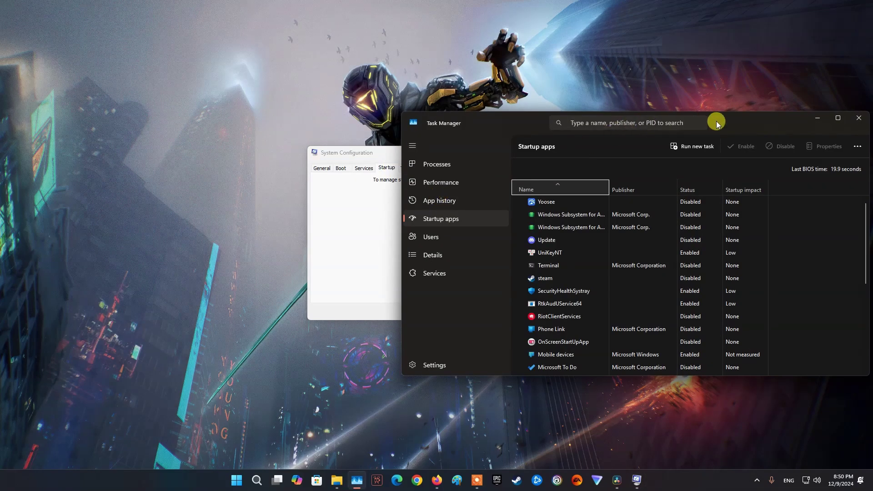
- In Task Manager's Startup apps, bring up the disable option for SecurityHealthSystray
left_click_drag(716, 121, 600, 115)
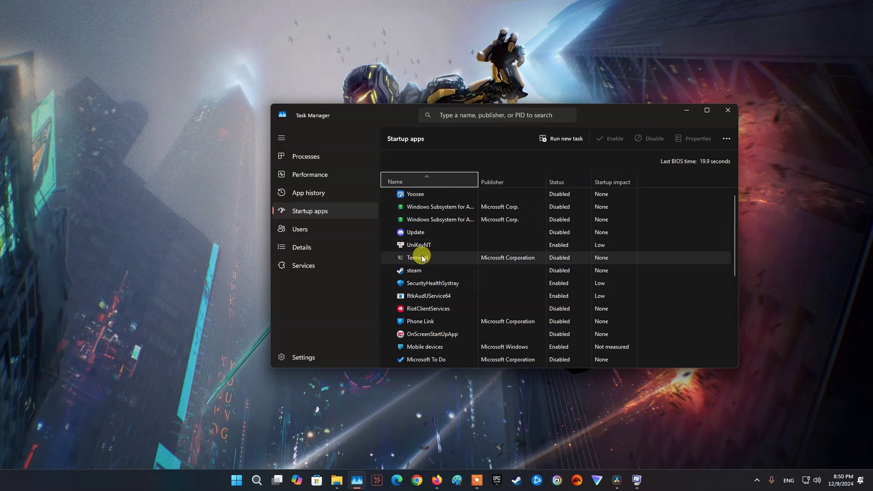
scroll(490, 260, "down", 1)
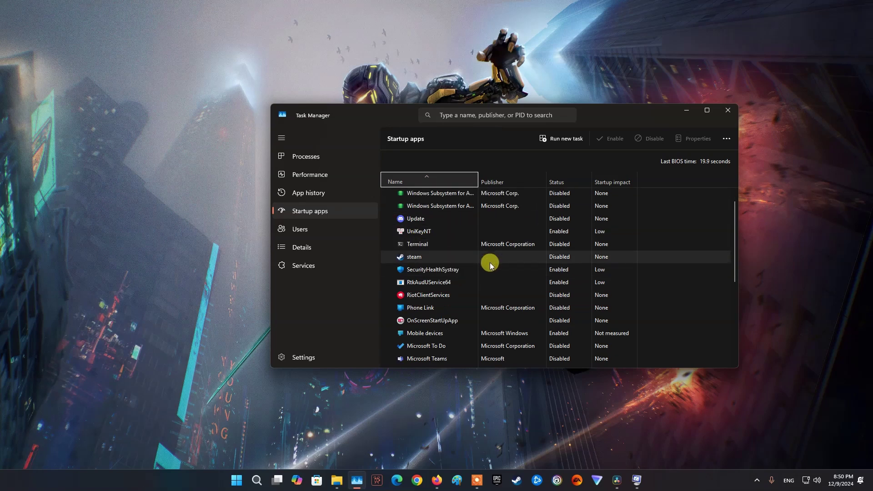
right_click(449, 271)
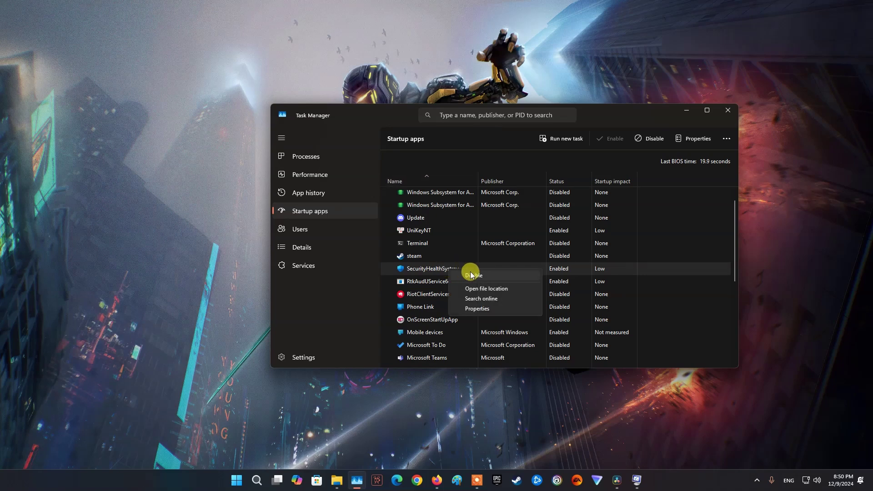